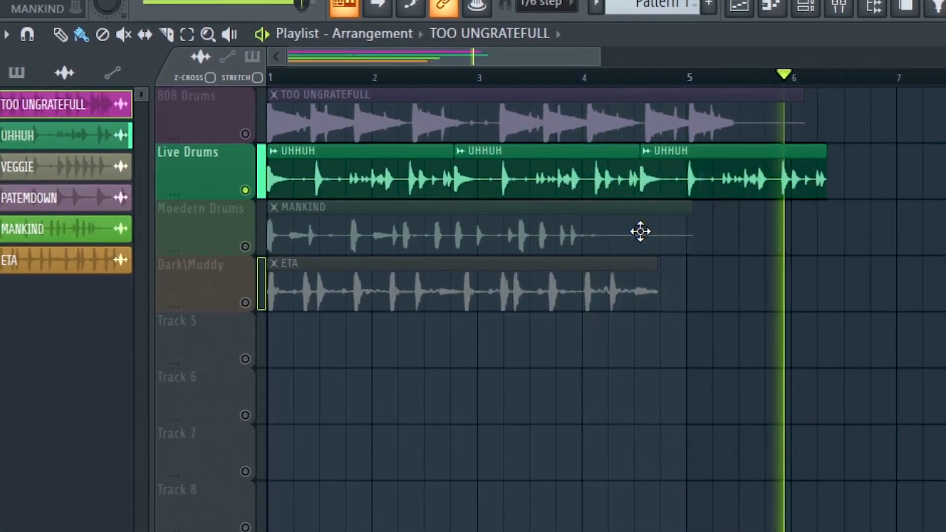
# Listen to the Live Drums, Moedern Drums and Dark\Muddy tracks one at a time by soloing each in the playlist.
pyautogui.press('space')
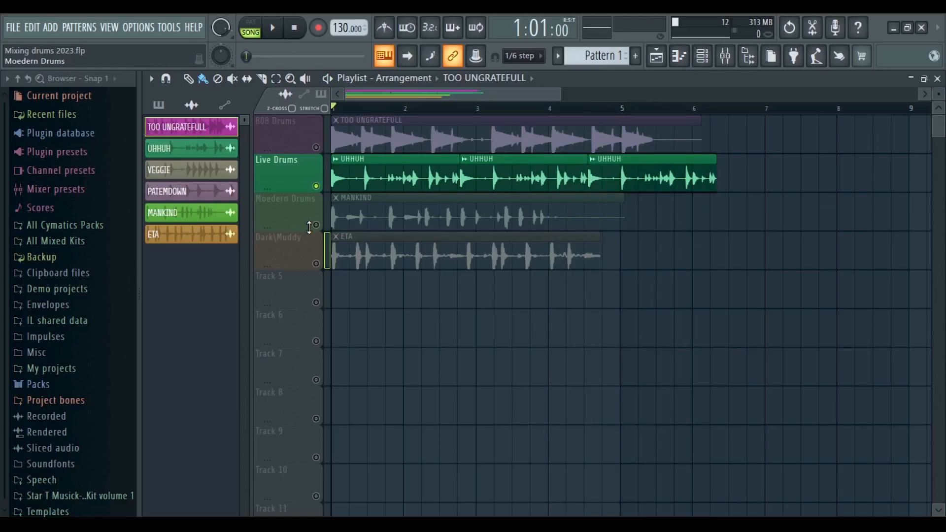
pyautogui.rightClick(317, 225)
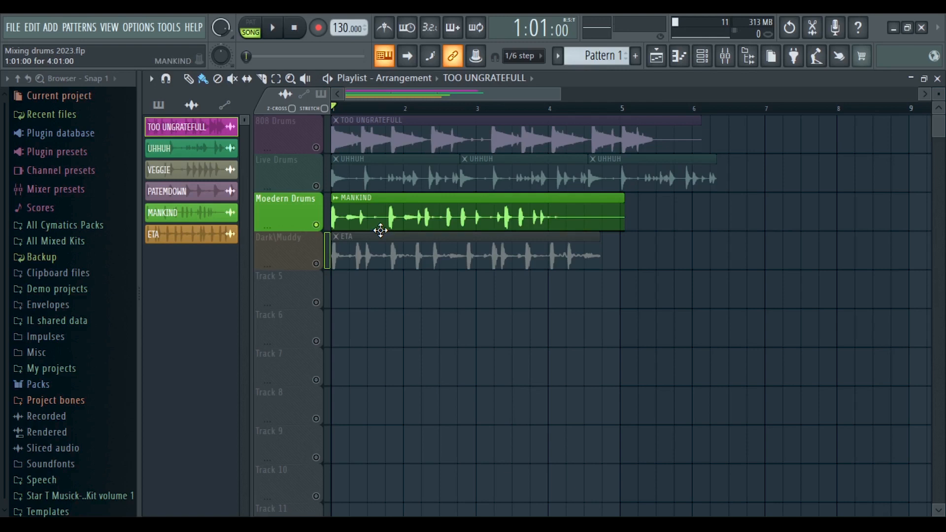
pyautogui.press('space')
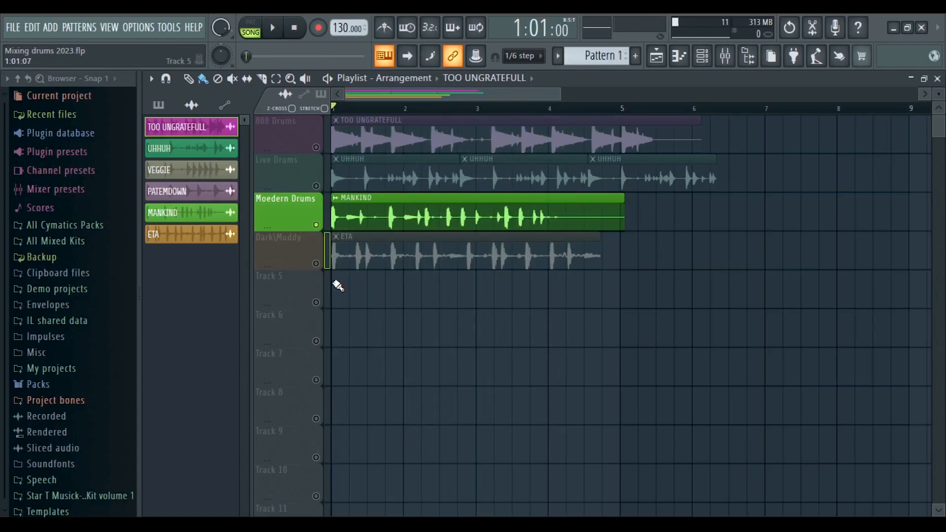
pyautogui.rightClick(316, 264)
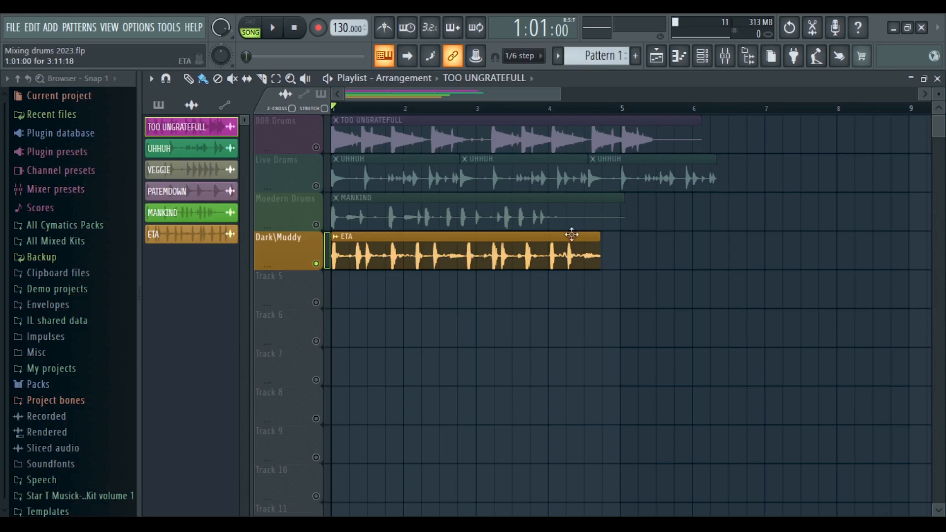
pyautogui.press('space')
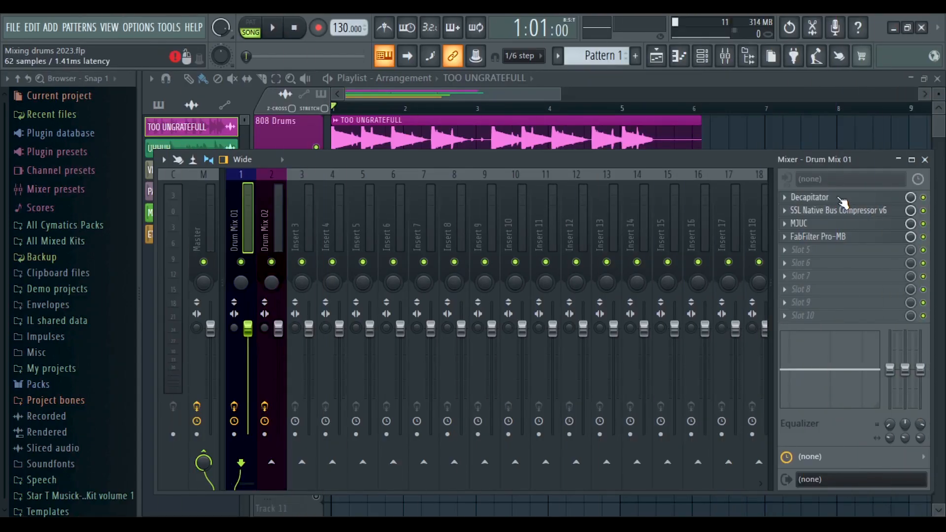
# Review the Decapitator, SSL Native Bus Compressor v6, MJUC and FabFilter Pro-MB plugins loaded on Drum Mix 01.
pyautogui.click(840, 198)
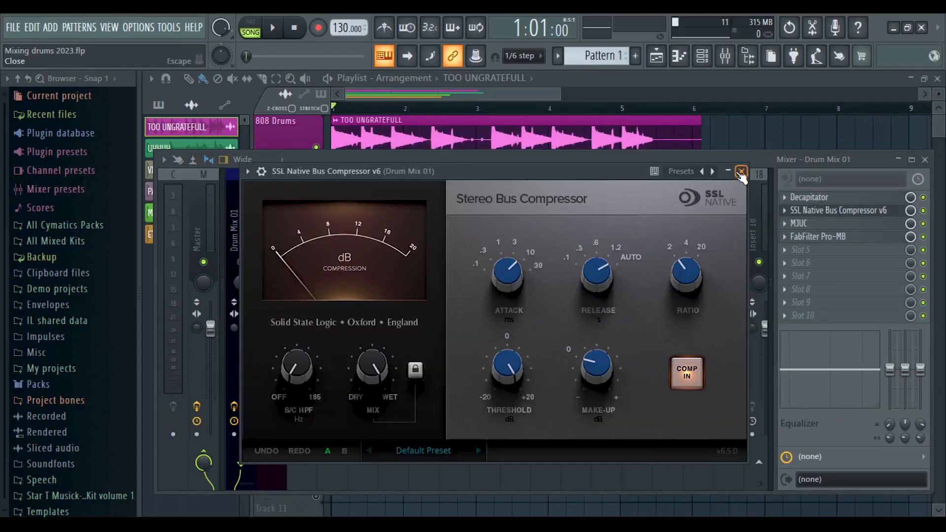
pyautogui.click(741, 173)
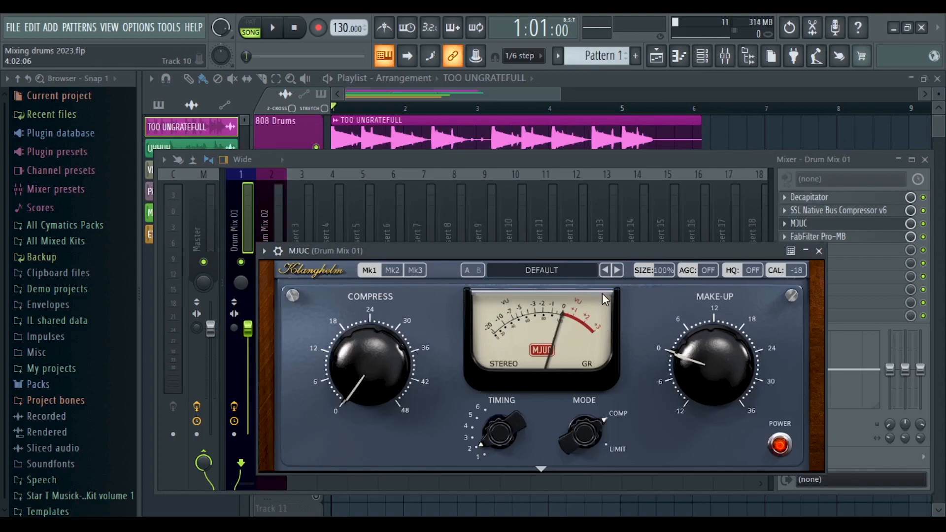
pyautogui.click(819, 251)
pyautogui.click(832, 237)
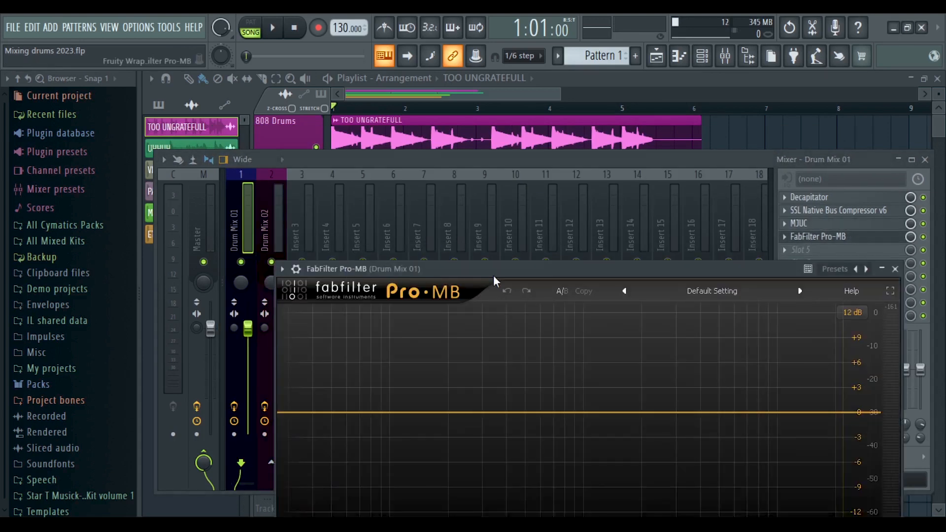
pyautogui.moveTo(493, 275); pyautogui.dragTo(461, 165)
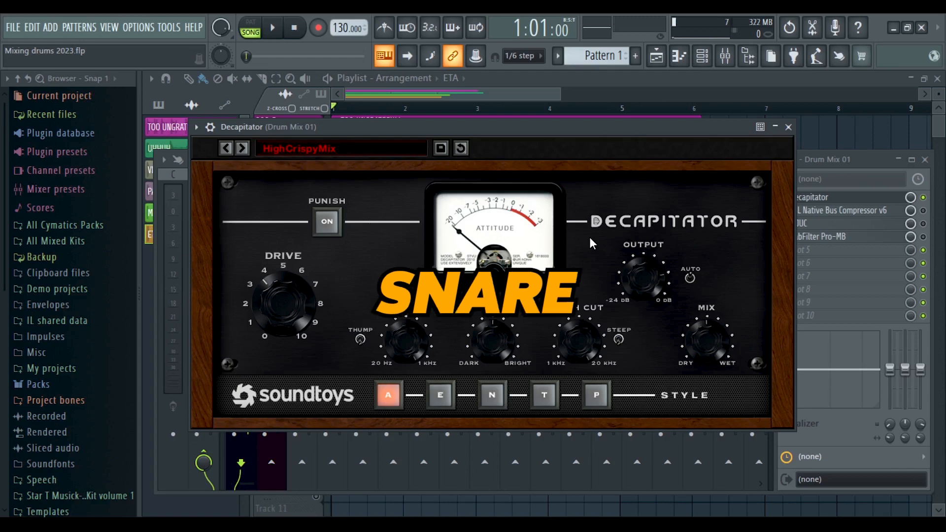
# Load the HighCrispyMix preset from the 02 Drums category in Decapitator on Drum Mix 01.
pyautogui.click(347, 146)
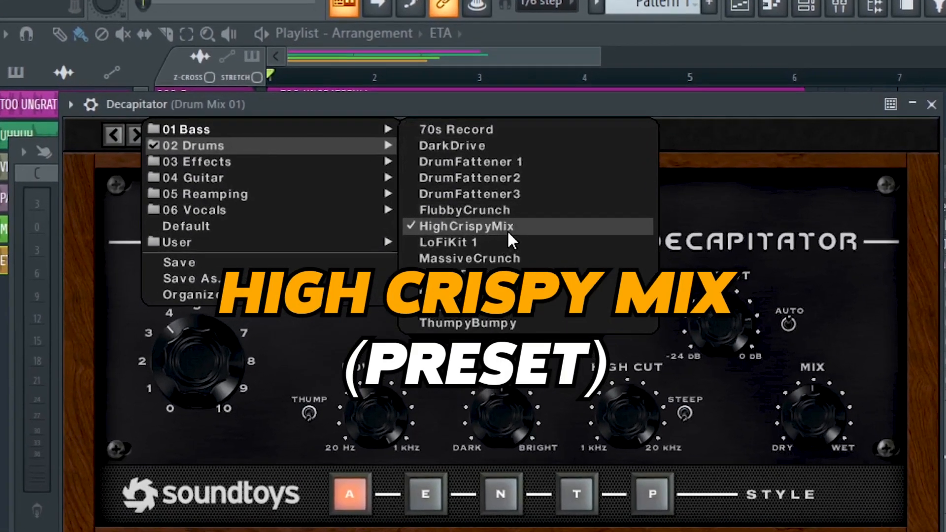
pyautogui.click(506, 224)
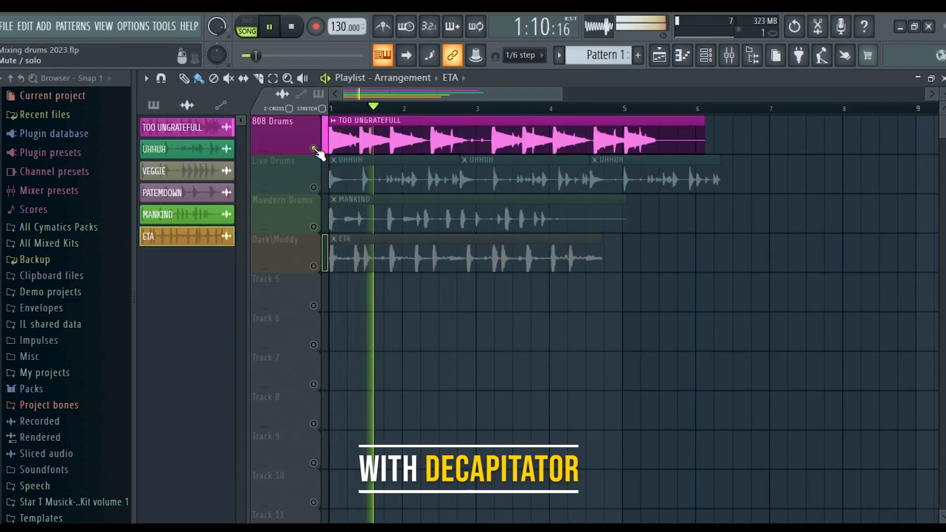
# Listen to the 808 Drums and Live Drums tracks, each soloed, with Decapitator applied.
pyautogui.press('space')
pyautogui.press('space')
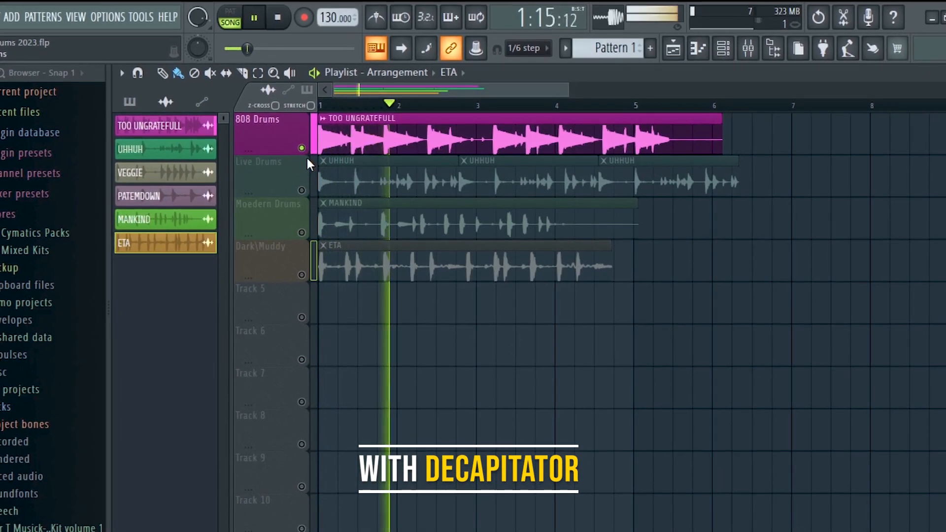
pyautogui.press('space')
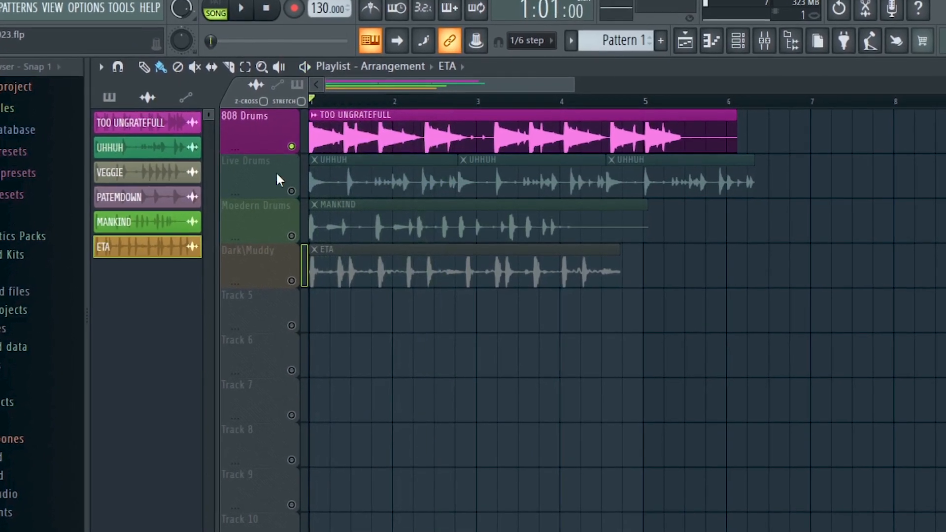
pyautogui.rightClick(291, 191)
pyautogui.press('space')
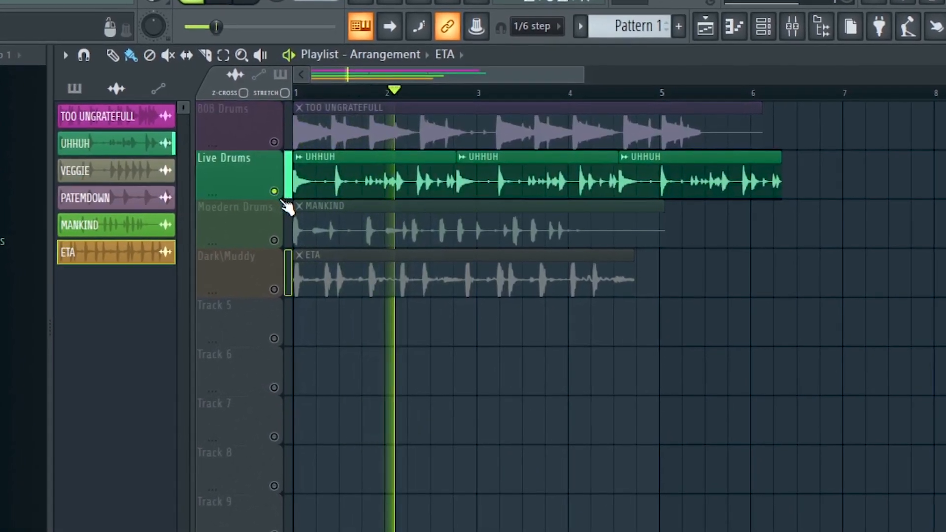
pyautogui.press('space')
# Listen to the Moedern Drums and Dark\Muddy tracks, each soloed, with Decapitator applied.
pyautogui.rightClick(269, 242)
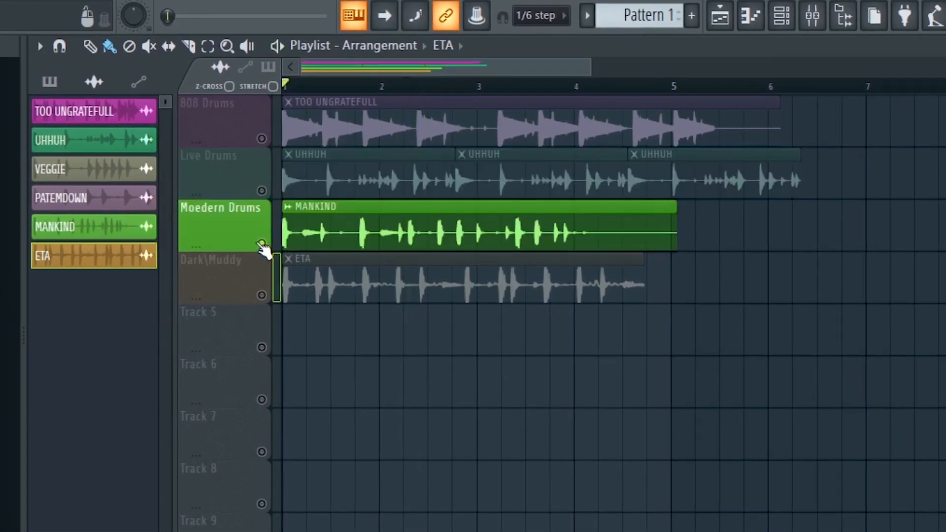
pyautogui.press('space')
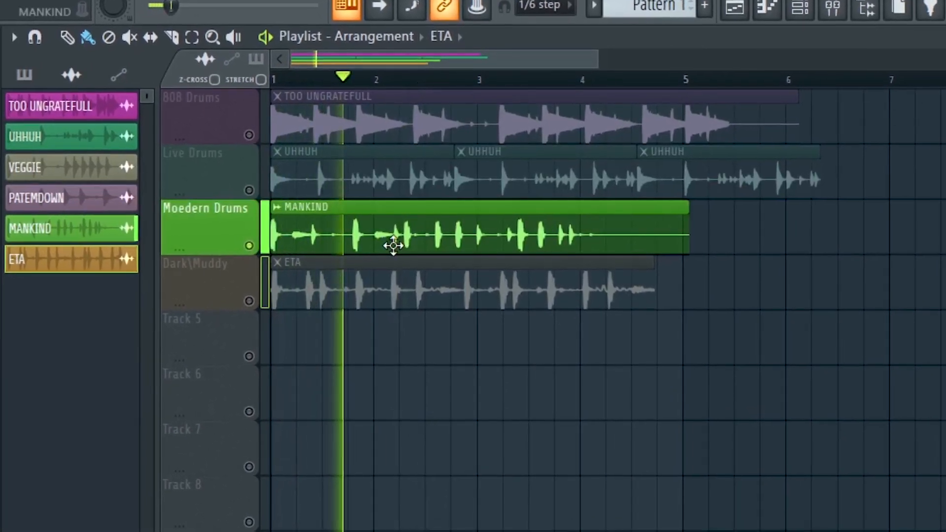
pyautogui.press('space')
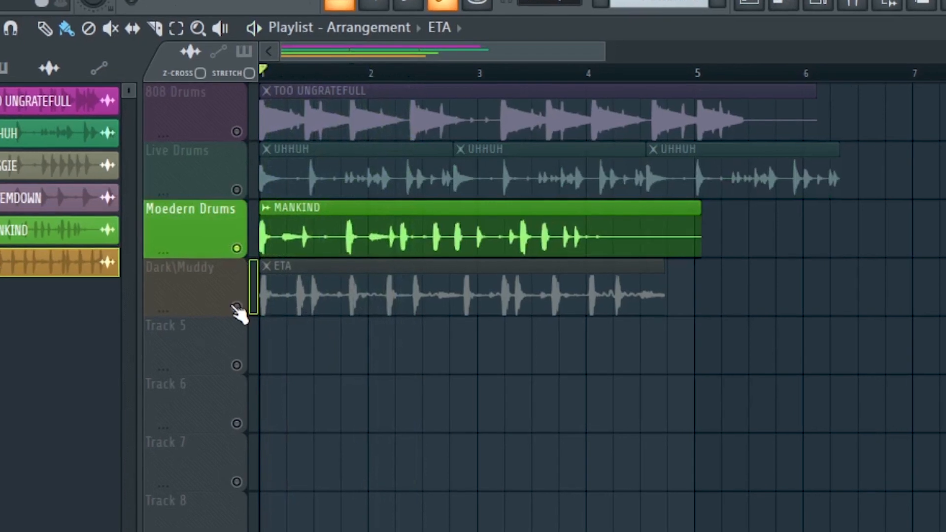
pyautogui.rightClick(243, 304)
pyautogui.press('space')
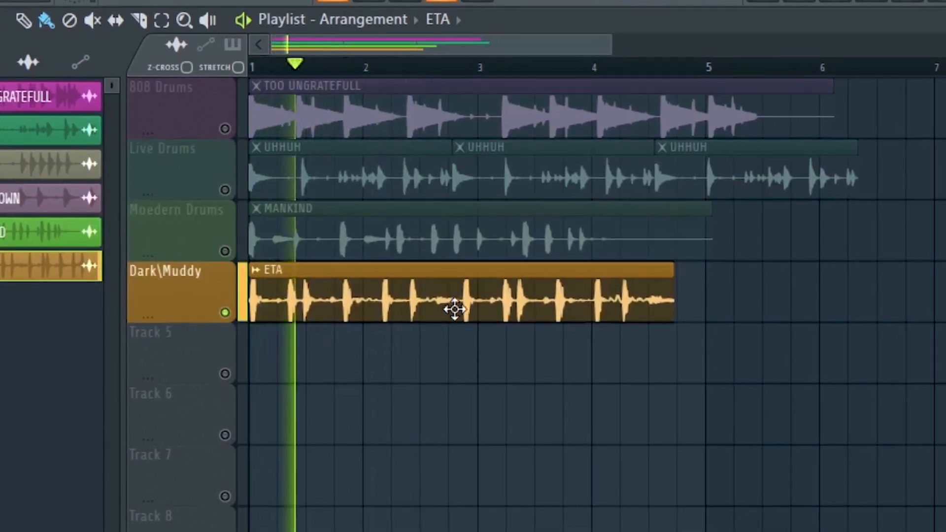
pyautogui.press('space')
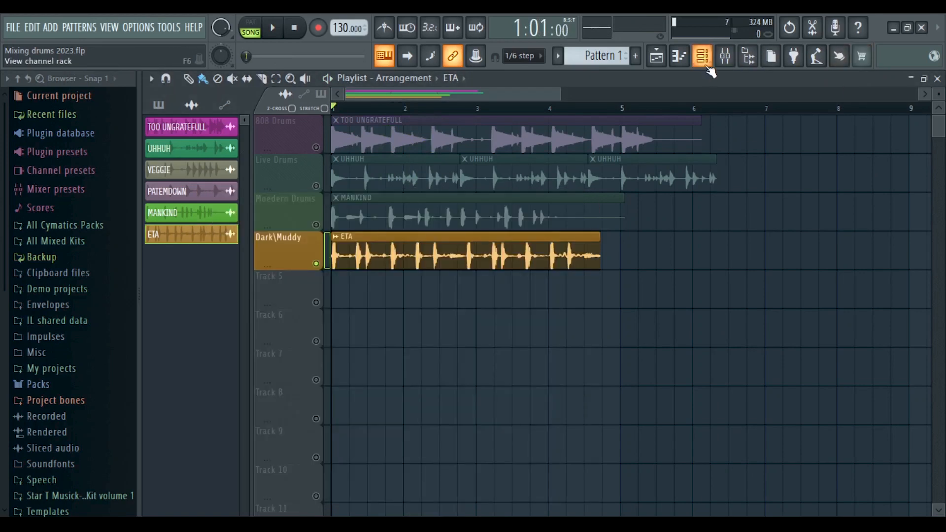
# Reopen Decapitator from Drum Mix 01 in the mixer to check its HighCrispyMix settings, and close it.
pyautogui.click(725, 55)
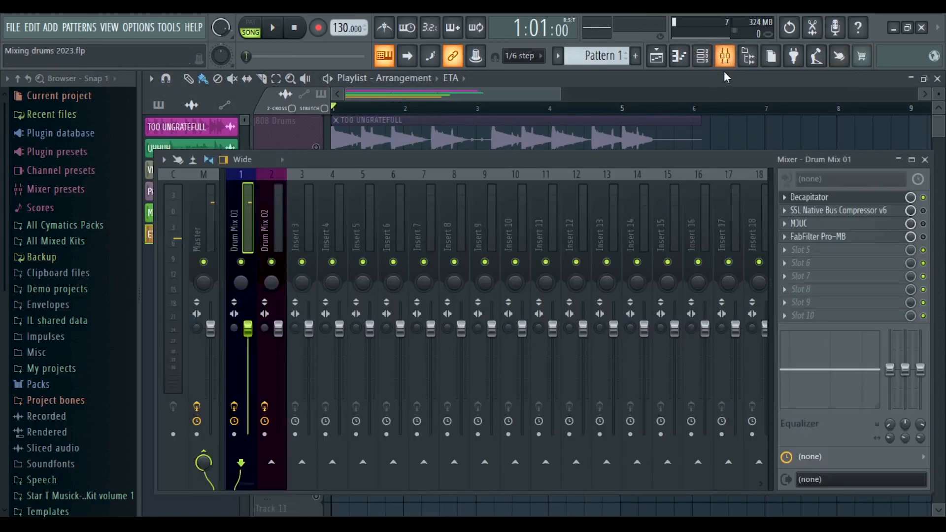
pyautogui.click(841, 197)
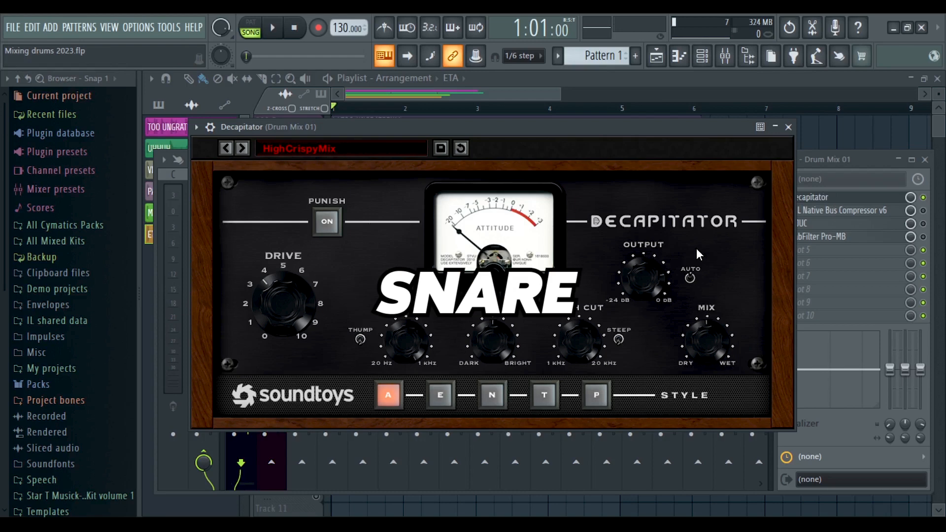
pyautogui.press('Escape')
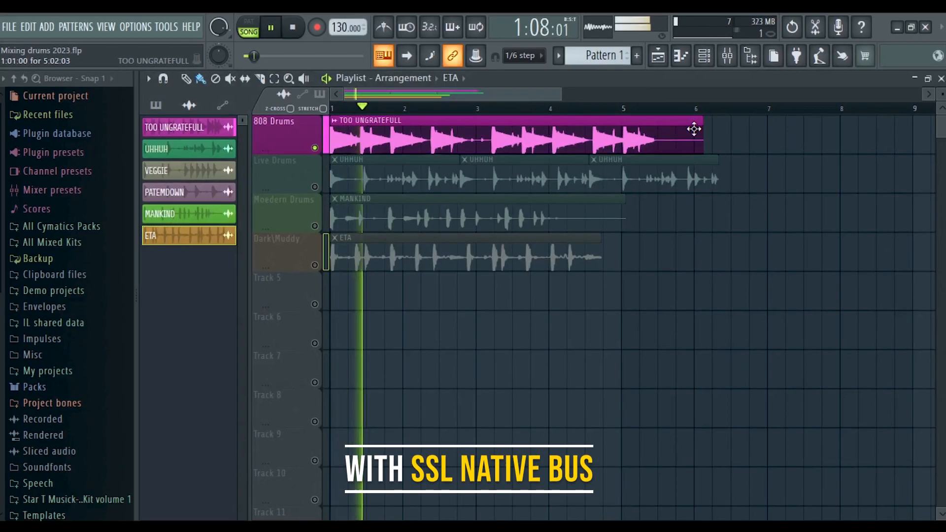
# Compare the four drum tracks, soloed one by one, with the SSL Native Bus Compressor applied.
pyautogui.press('space')
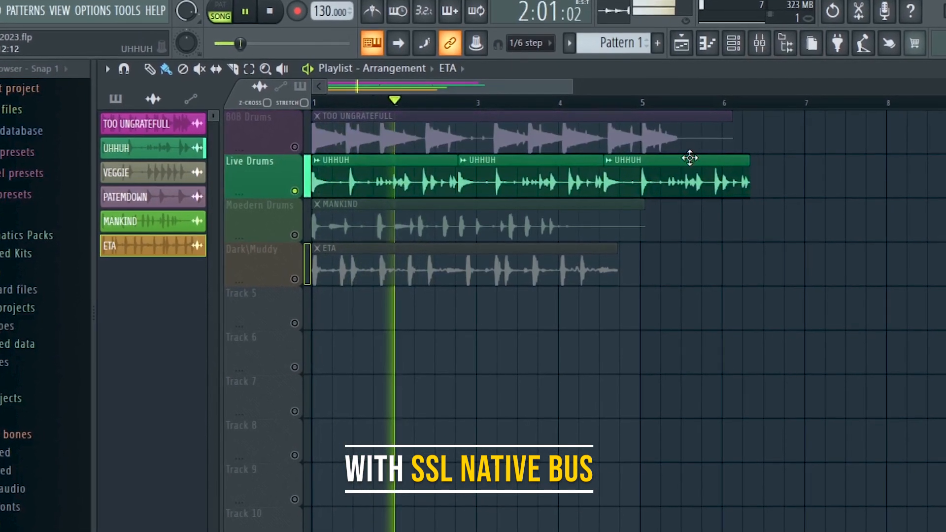
pyautogui.press('space')
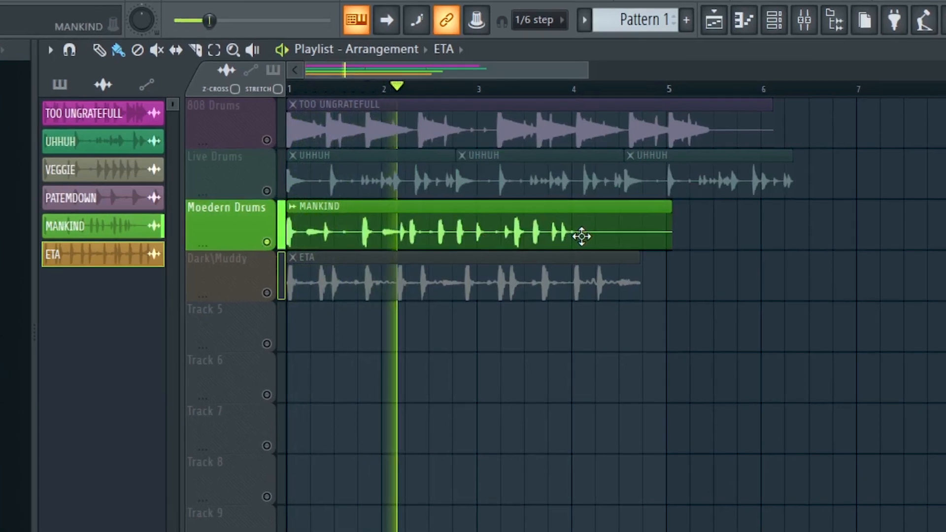
pyautogui.press('space')
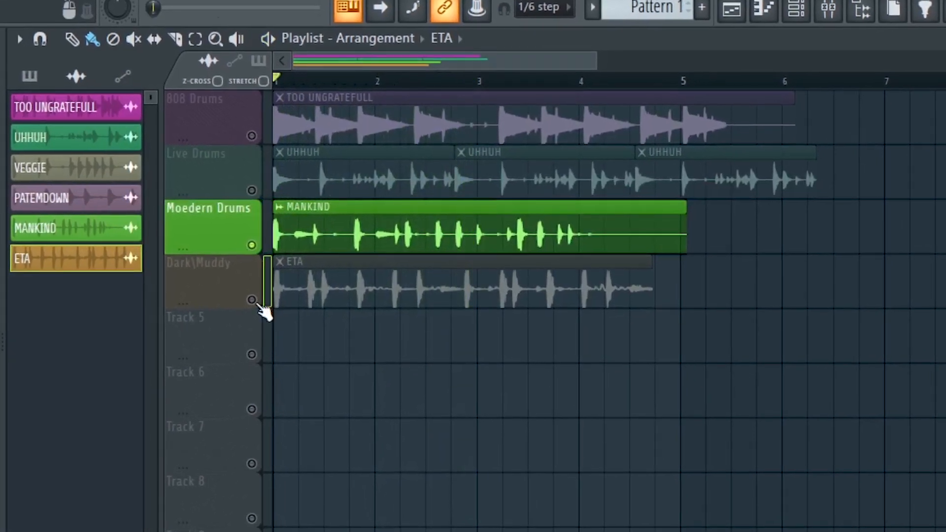
pyautogui.keyDown('ctrl'); pyautogui.click(252, 300); pyautogui.keyUp('ctrl')
pyautogui.press('space')
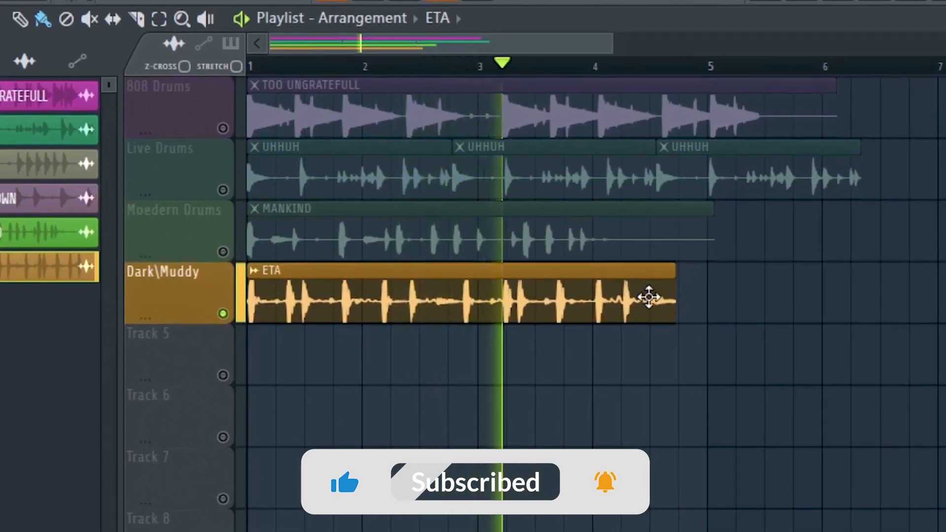
pyautogui.press('space')
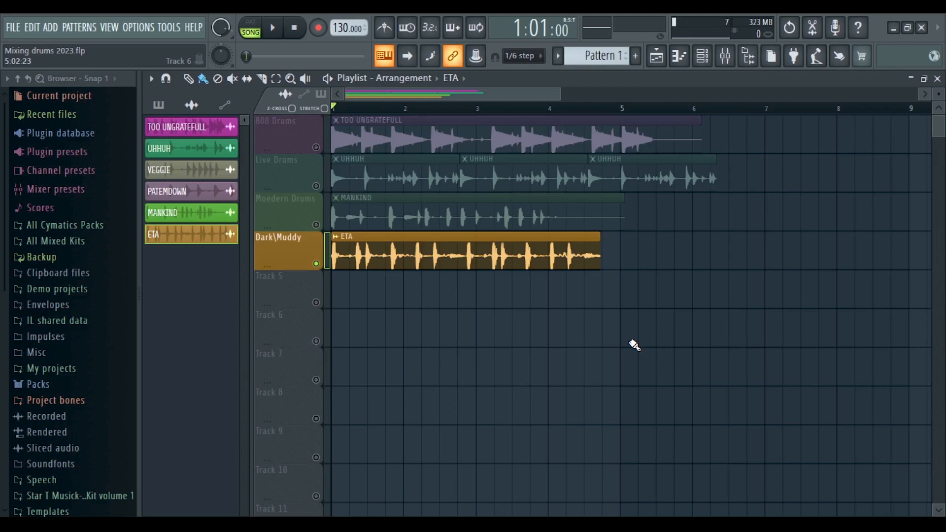
# Show the mixer and open the MJUC compressor in effect slot 3 of Drum Mix 01.
pyautogui.press('F9')
pyautogui.click(877, 227)
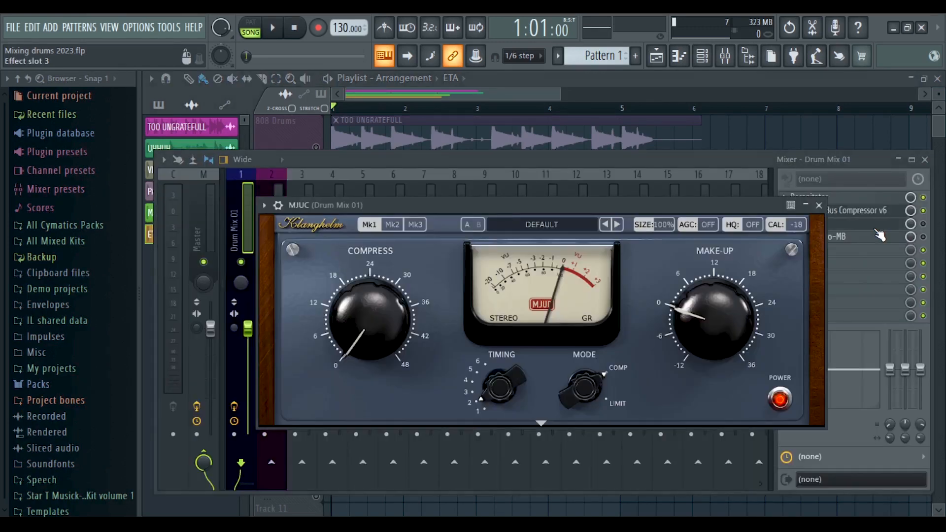
pyautogui.click(870, 226)
pyautogui.click(871, 226)
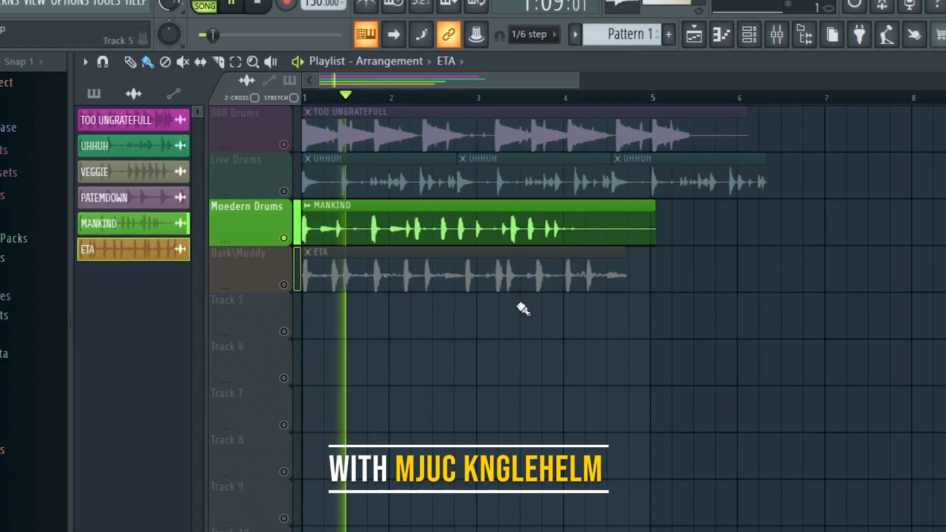
# Stop the Moedern Drums playback and listen to Live Drums and 808 Drums, each soloed, with MJUC applied.
pyautogui.press('space')
pyautogui.rightClick(283, 191)
pyautogui.press('space')
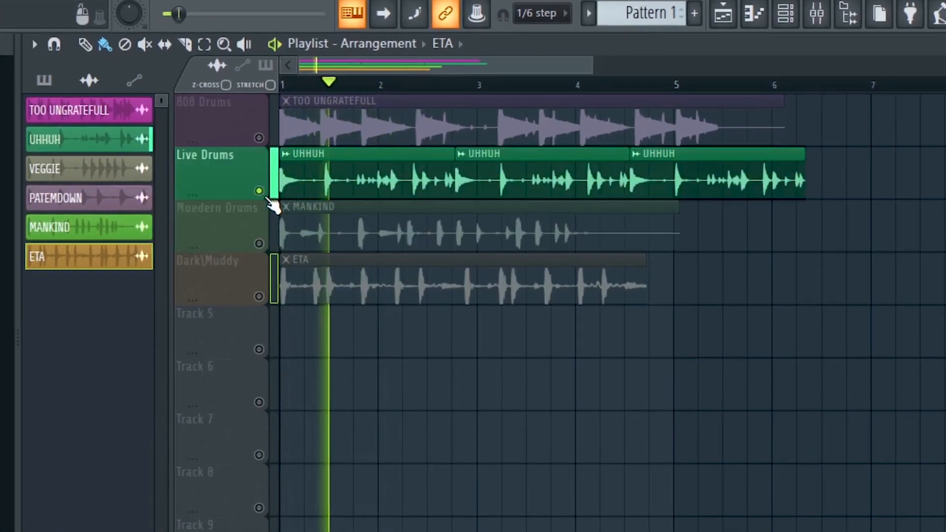
pyautogui.press('space')
pyautogui.rightClick(262, 139)
pyautogui.press('space')
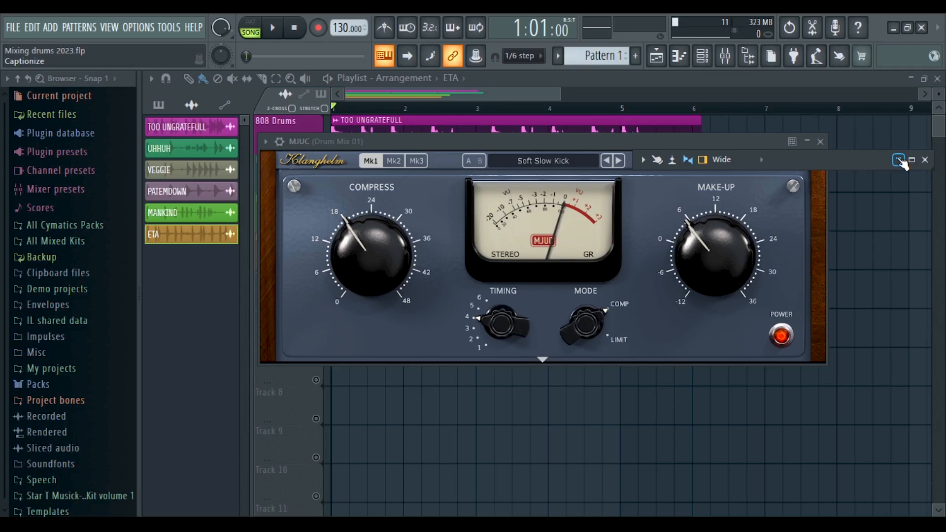
# Set MJUC's mode to LIMIT and adjust its make-up gain on Drum Mix 01 during playback.
pyautogui.click(899, 161)
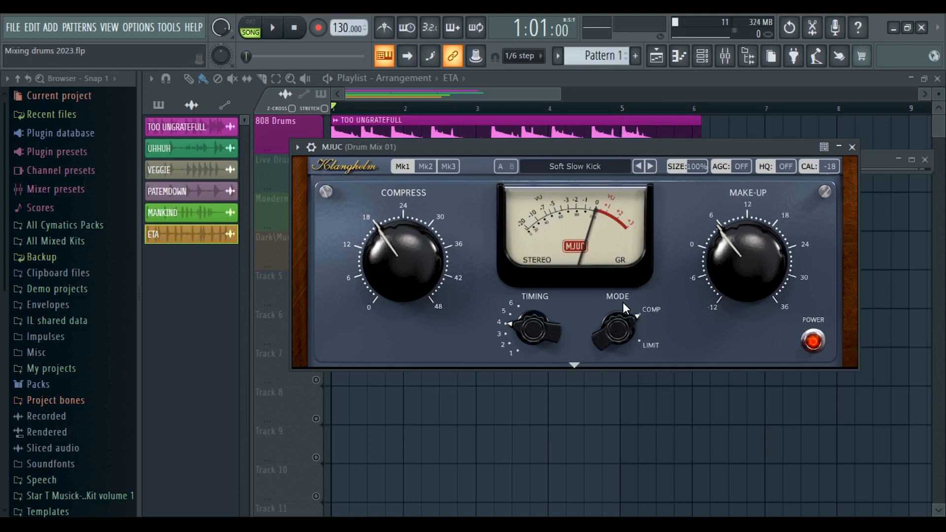
pyautogui.moveTo(607, 344); pyautogui.dragTo(606, 291)
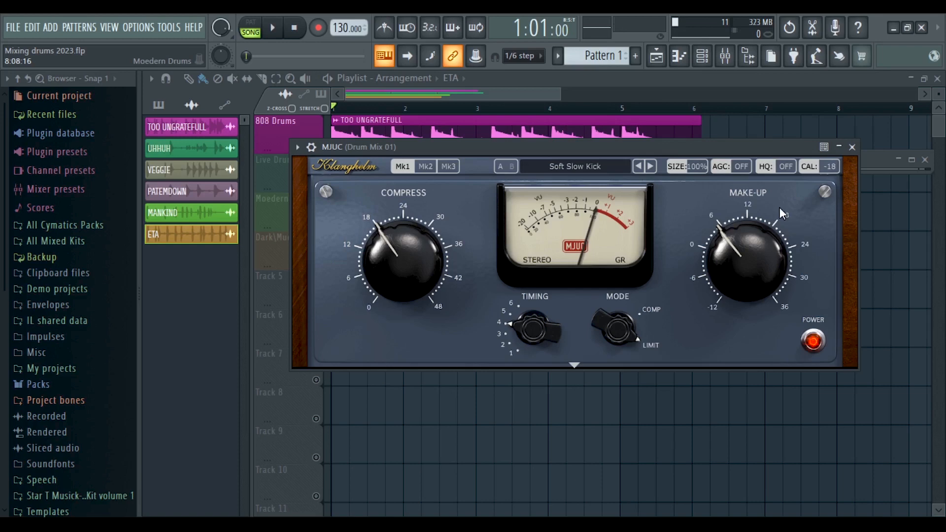
pyautogui.press('space')
pyautogui.moveTo(757, 273); pyautogui.dragTo(795, 257)
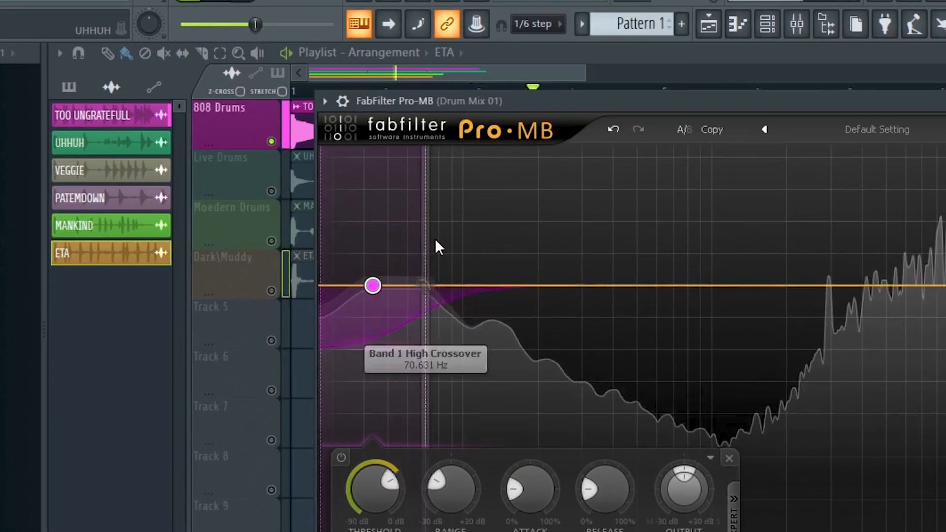
# Move the band 1 high crossover in FabFilter Pro-MB up to about 200 Hz.
pyautogui.moveTo(424, 255); pyautogui.dragTo(556, 323)
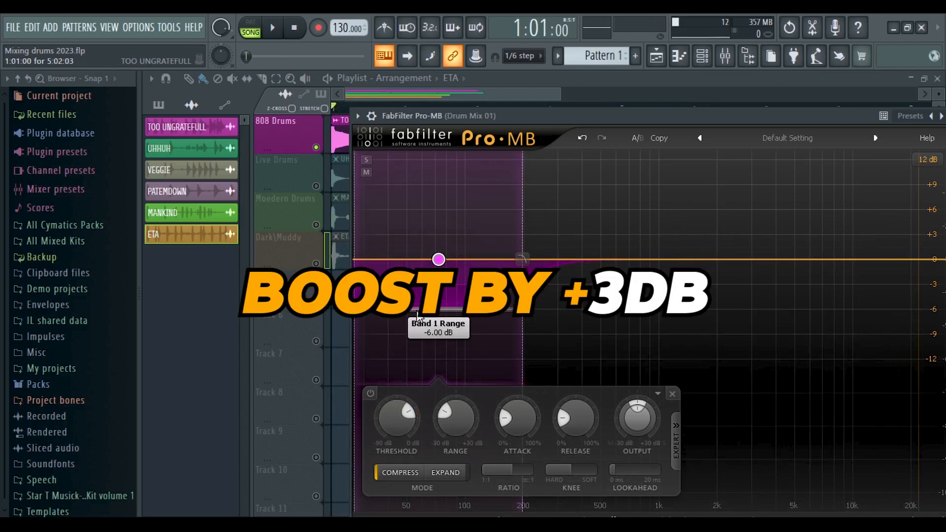
# Set band 1's range to about +3 dB and raise its release to about 40.6% while checking the sound in playback.
pyautogui.moveTo(417, 315); pyautogui.dragTo(504, 234)
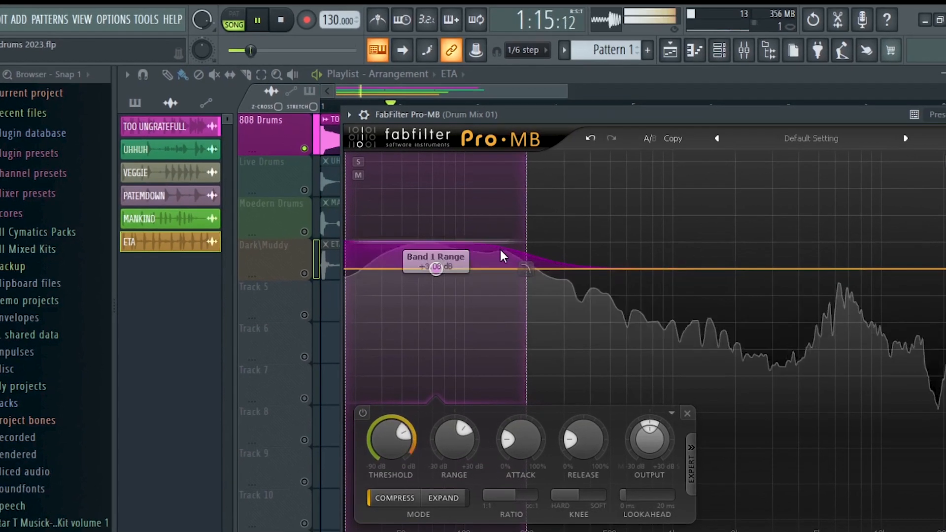
pyautogui.press('space')
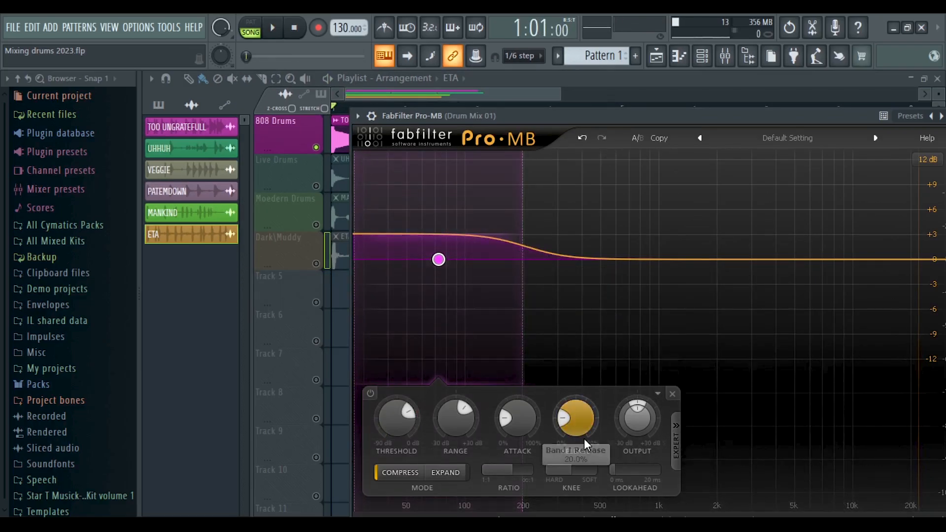
pyautogui.moveTo(583, 438)
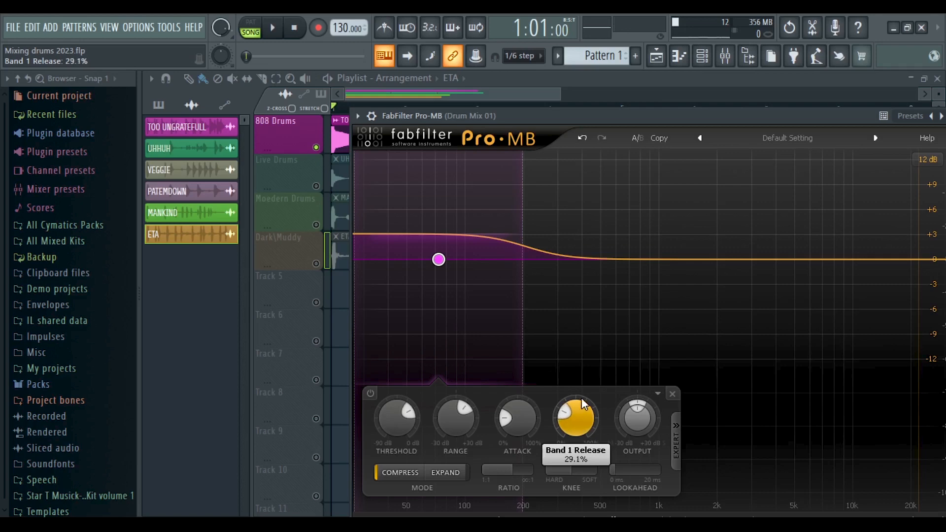
pyautogui.press('space')
pyautogui.scroll(3, 584, 404)
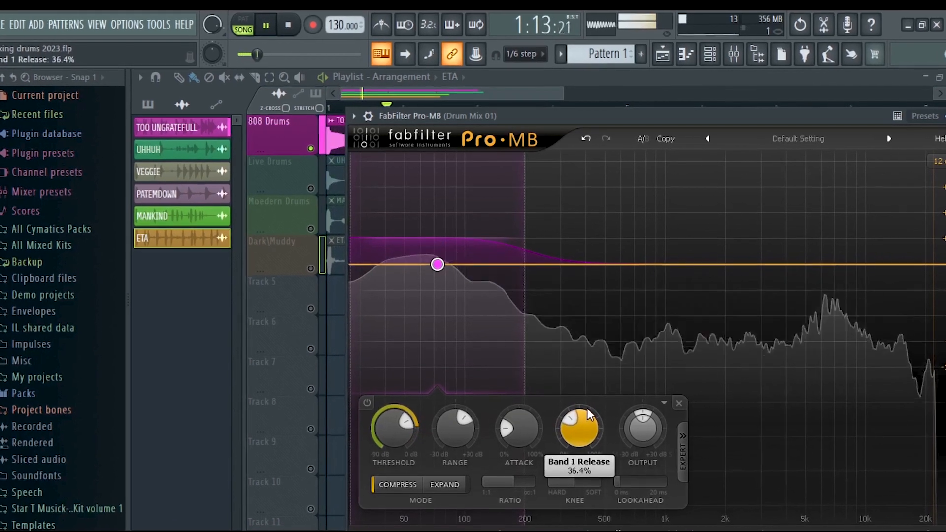
pyautogui.scroll(2, 589, 416)
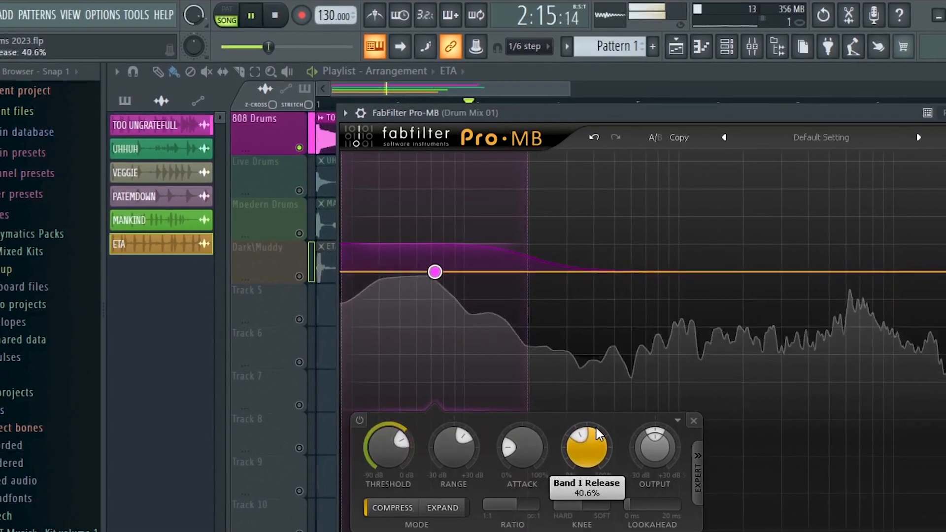
# Add a high-frequency band 2 with a range of about -3 dB and a low crossover of about 1979 Hz.
pyautogui.click(861, 326)
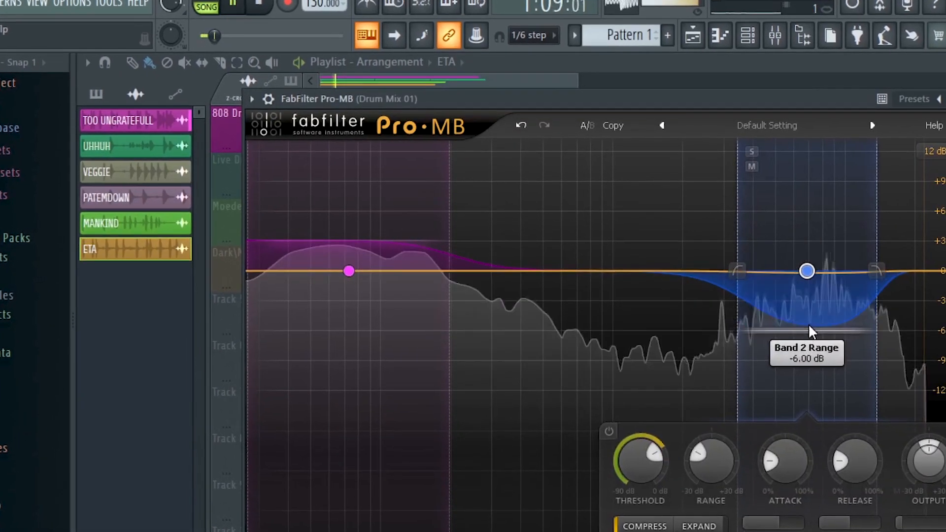
pyautogui.moveTo(810, 327); pyautogui.dragTo(842, 304)
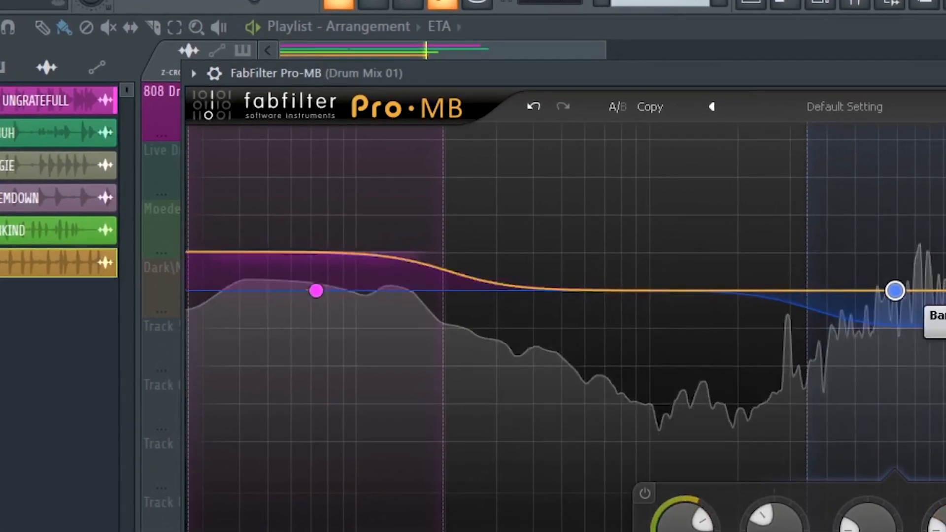
pyautogui.moveTo(808, 263); pyautogui.dragTo(748, 284)
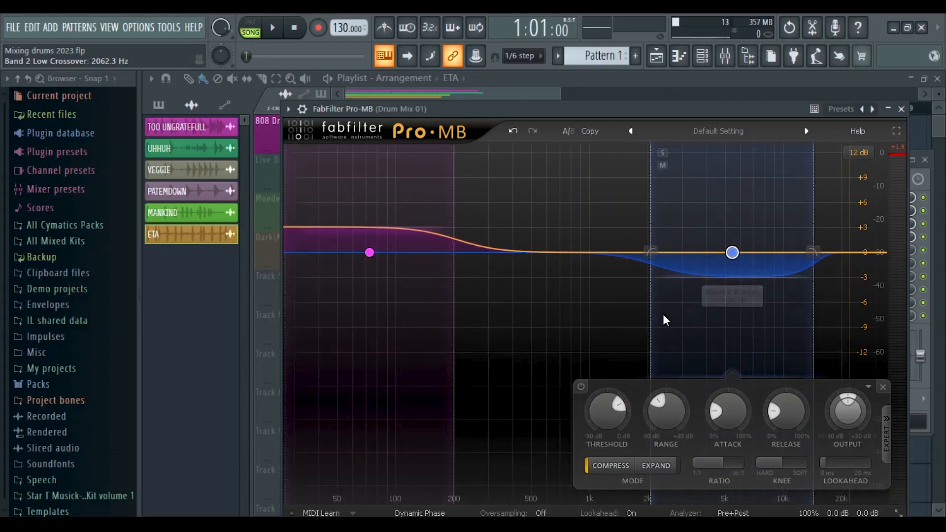
pyautogui.moveTo(648, 239); pyautogui.dragTo(646, 247)
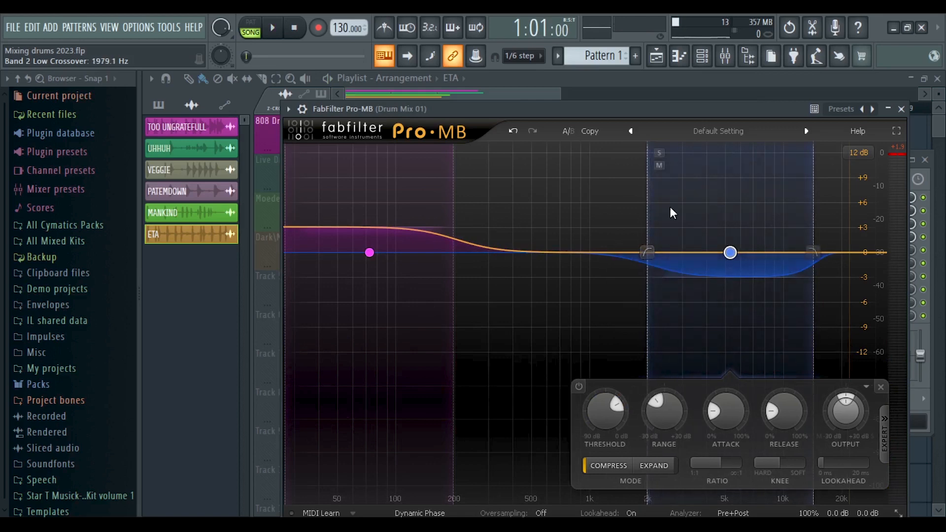
# Listen to the loop with both bands active, and raise band 2's release.
pyautogui.press('space')
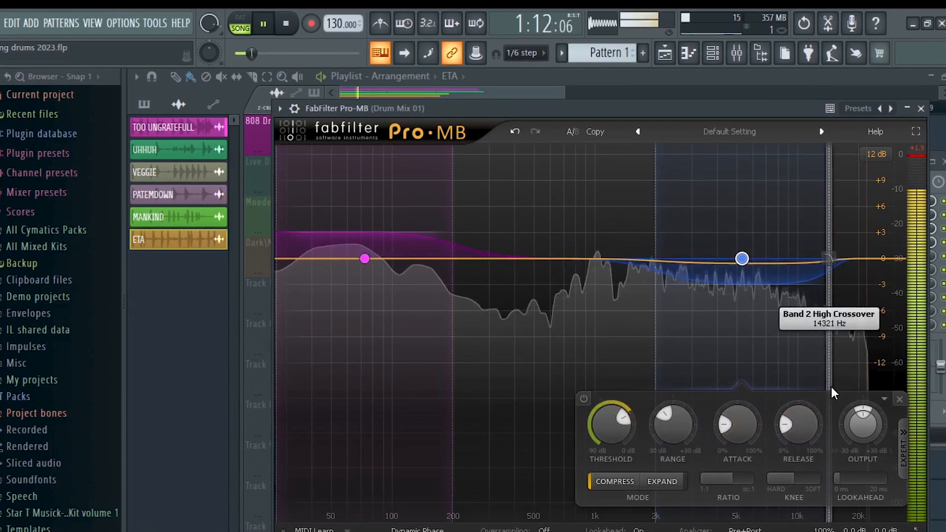
pyautogui.press('space')
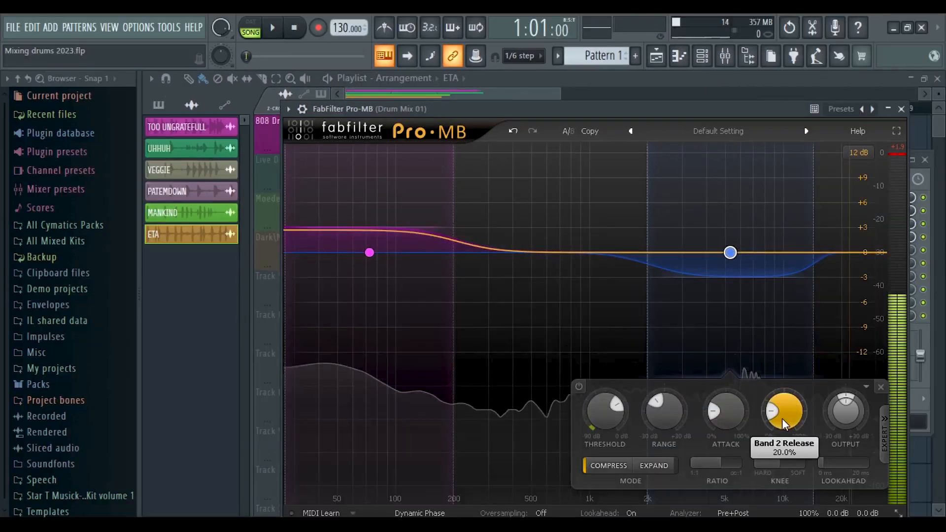
pyautogui.moveTo(781, 419); pyautogui.dragTo(791, 384)
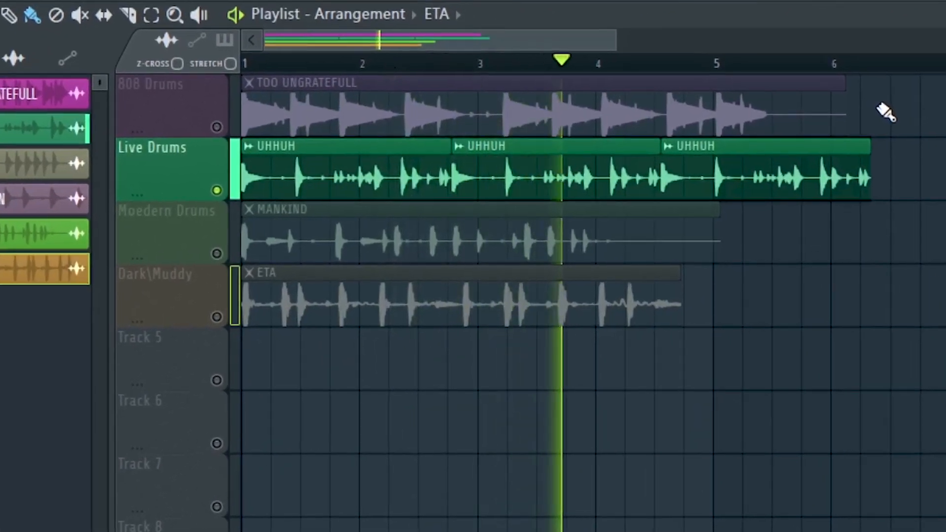
# Listen to Live Drums, Moedern Drums and Dark\Muddy, each soloed, to judge the effect of FabFilter Pro-MB.
pyautogui.press('space')
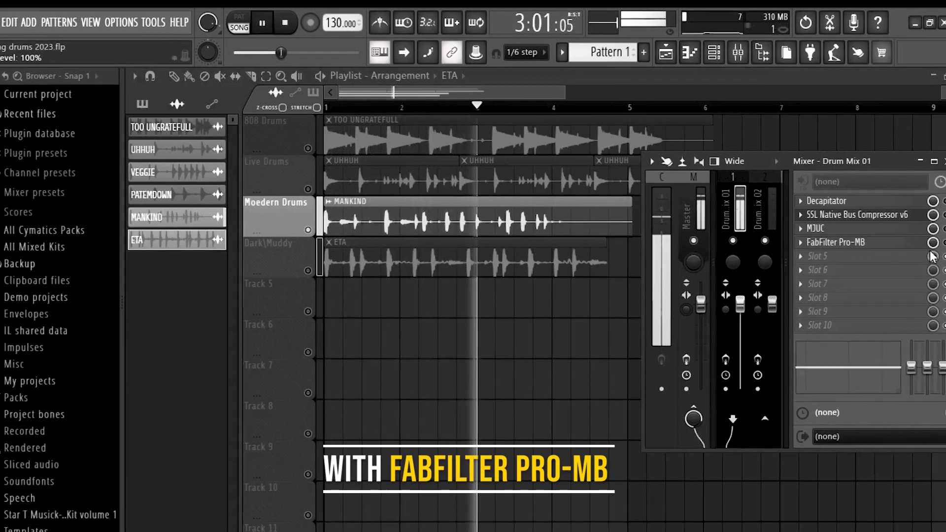
pyautogui.press('space')
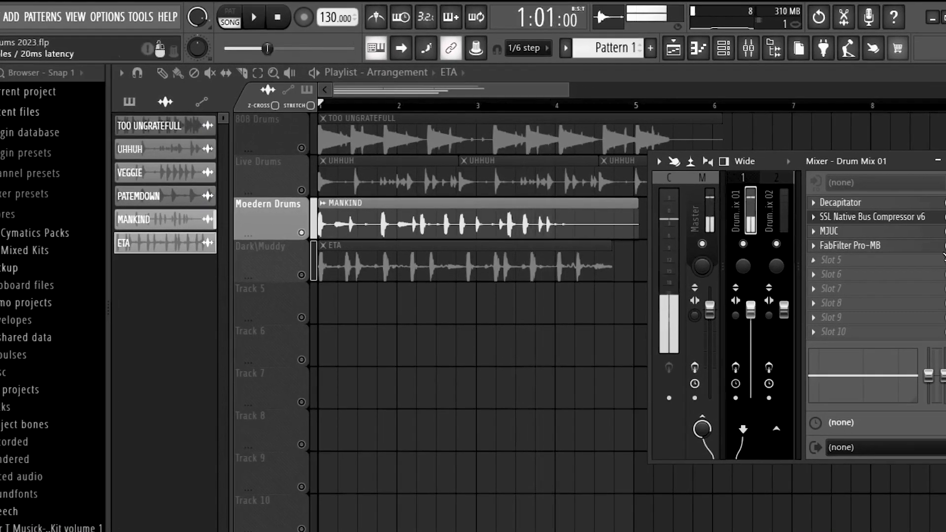
pyautogui.press('space')
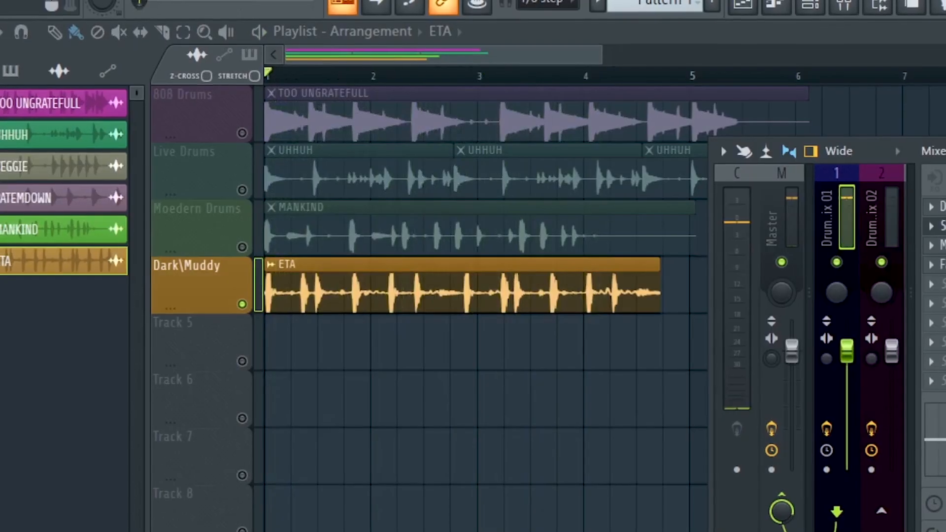
pyautogui.press('space')
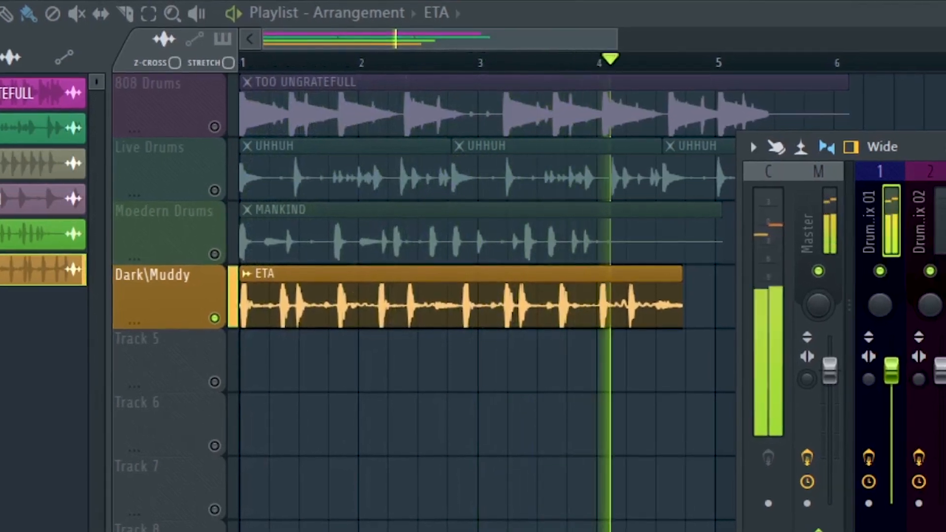
pyautogui.press('space')
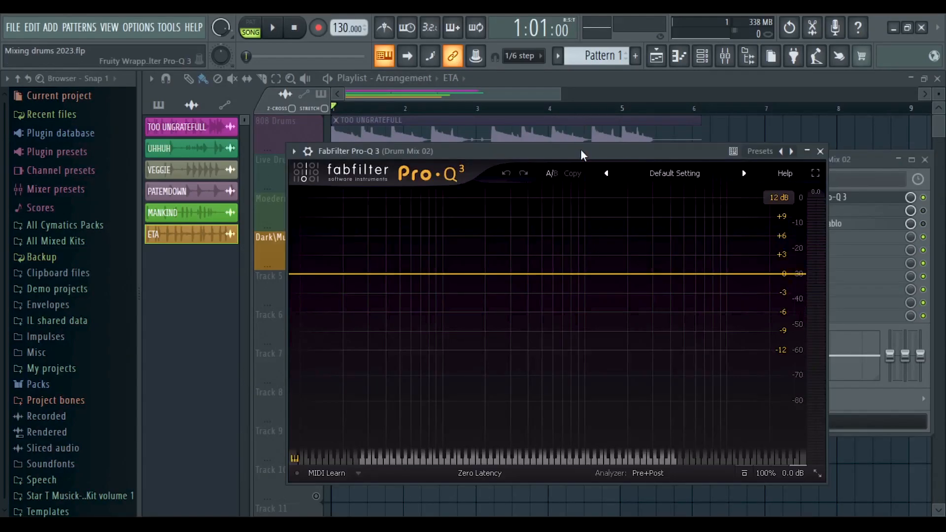
# Add a 48 dB/oct side-channel low cut at 21.923 Hz with Q 0.420 in FabFilter Pro-Q 3 on Drum Mix 02.
pyautogui.moveTo(581, 155); pyautogui.dragTo(751, 166)
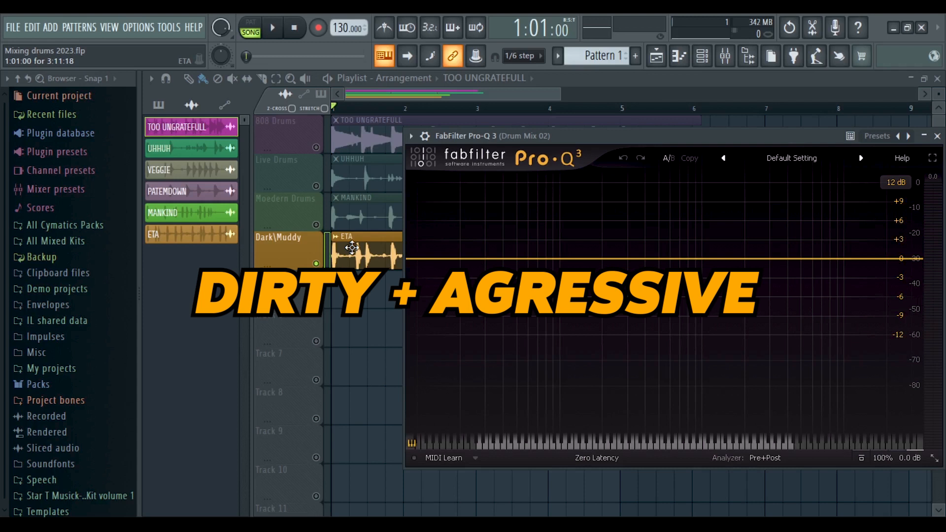
pyautogui.click(466, 258)
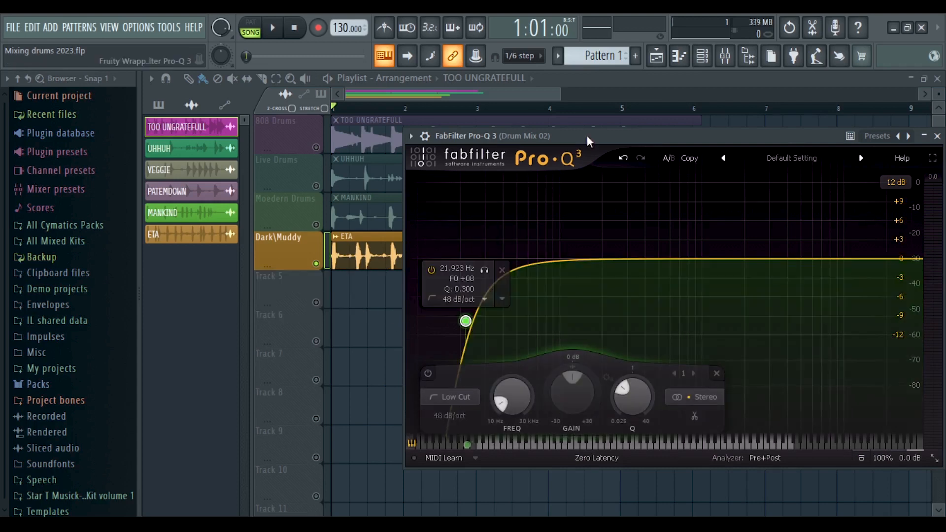
pyautogui.moveTo(587, 135); pyautogui.dragTo(577, 108)
pyautogui.moveTo(457, 297); pyautogui.dragTo(457, 279)
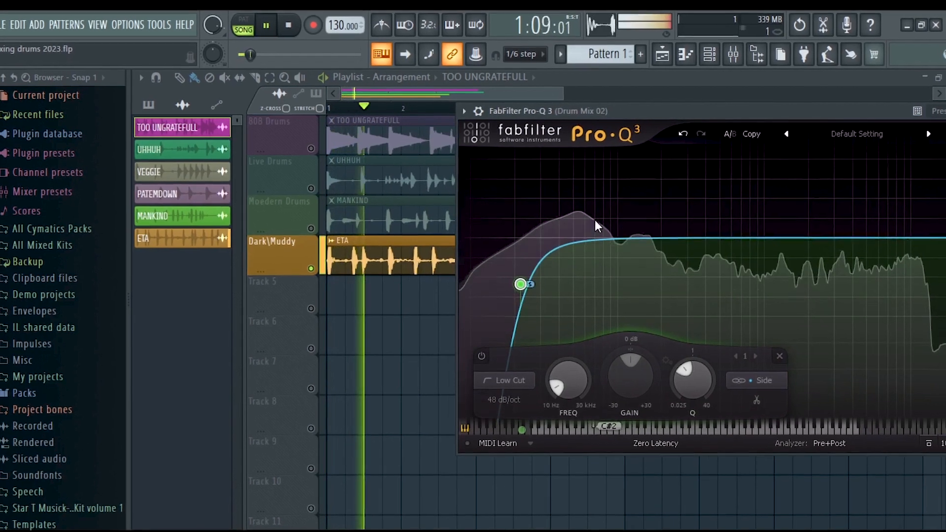
# Audition the side low cut on Dark\Muddy and raise its frequency to about 305.72 Hz with Q 0.467.
pyautogui.press('space')
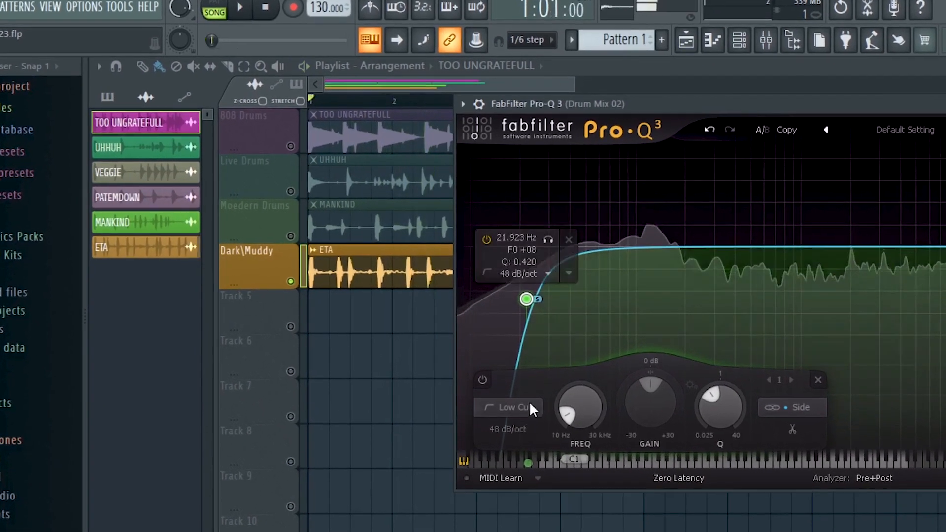
pyautogui.press('space')
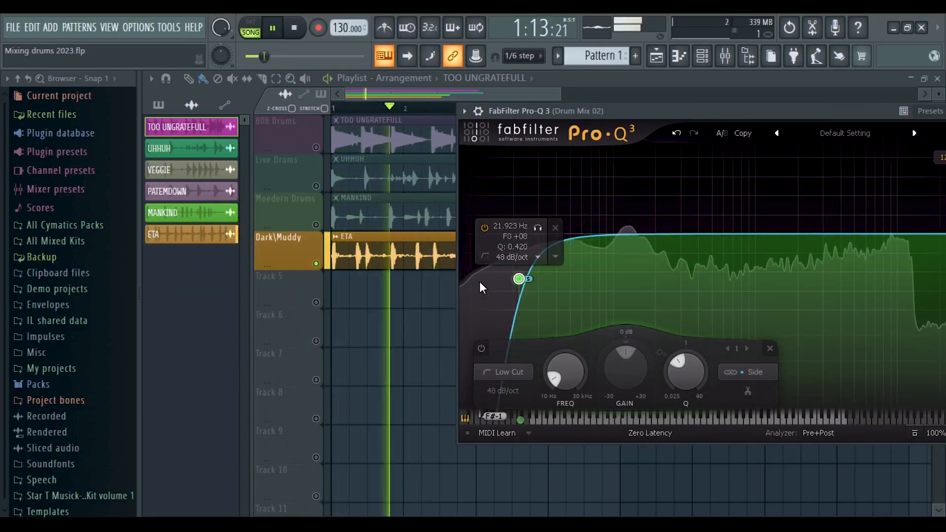
pyautogui.press('space')
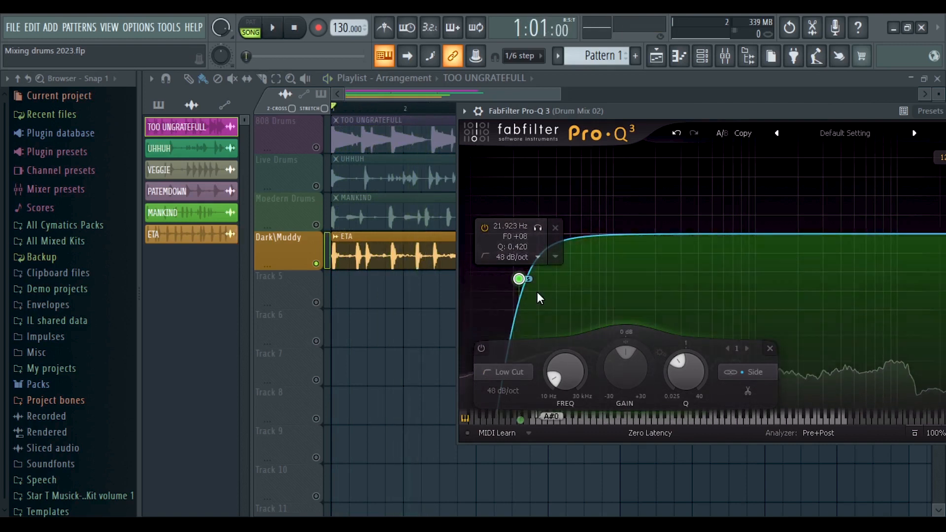
pyautogui.moveTo(627, 112); pyautogui.dragTo(545, 167)
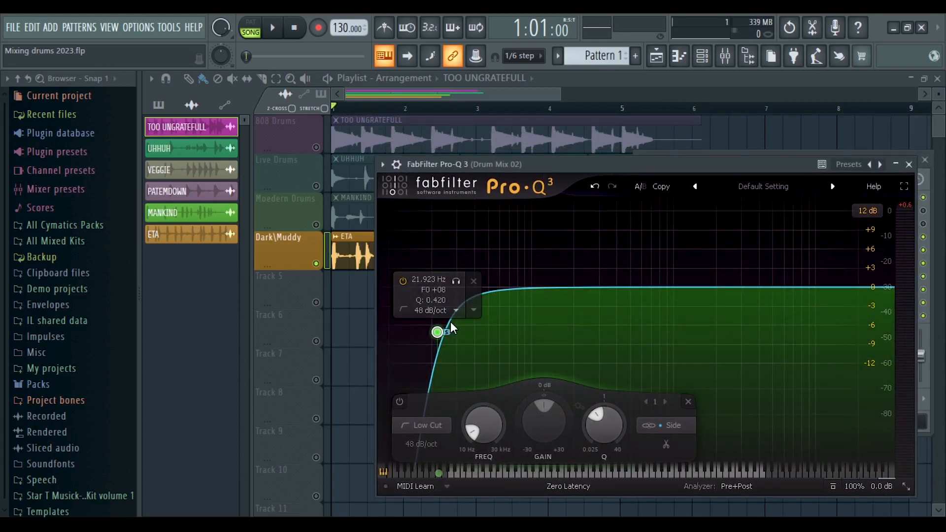
pyautogui.press('space')
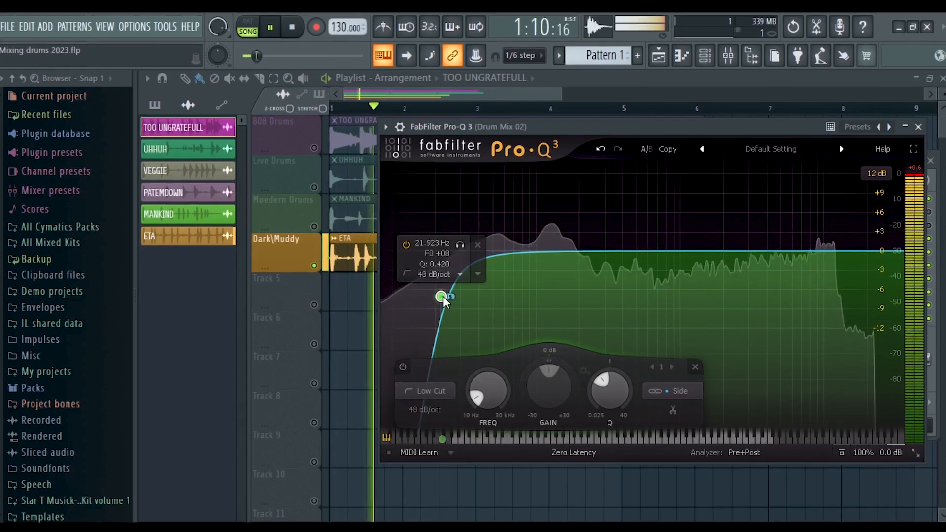
pyautogui.moveTo(449, 298); pyautogui.dragTo(632, 306)
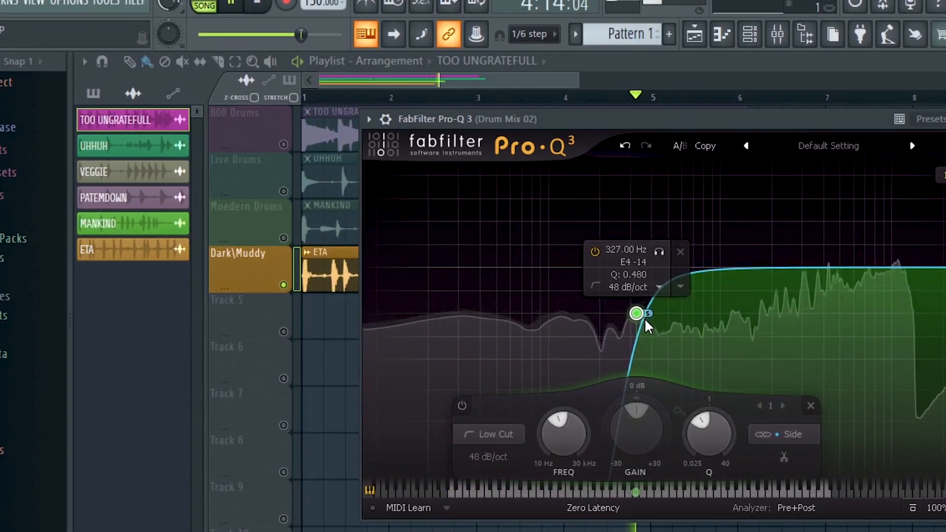
pyautogui.moveTo(640, 315); pyautogui.dragTo(670, 339)
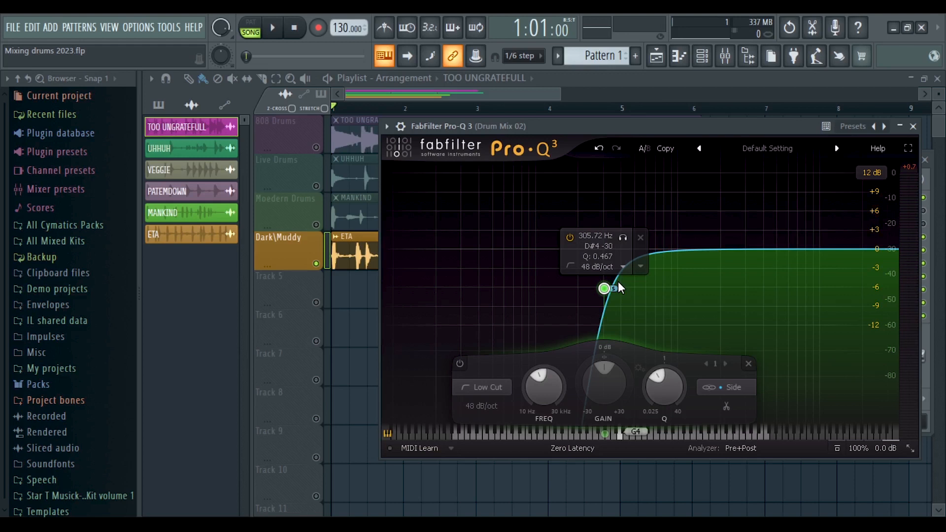
# Add a 24 dB/oct high cut on the mid channel in Pro-Q 3 and adjust its frequency during playback.
pyautogui.click(811, 248)
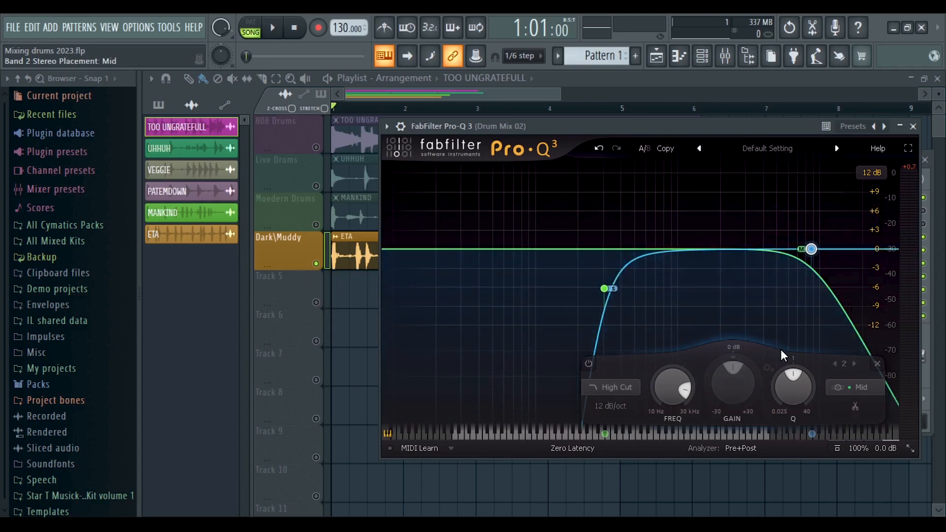
pyautogui.press('space')
pyautogui.moveTo(810, 249); pyautogui.dragTo(945, 294)
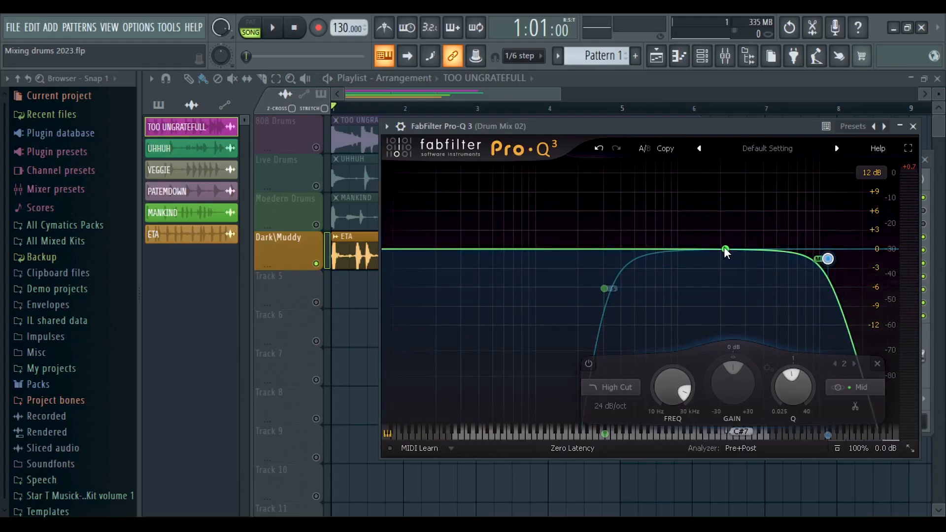
pyautogui.moveTo(813, 259)
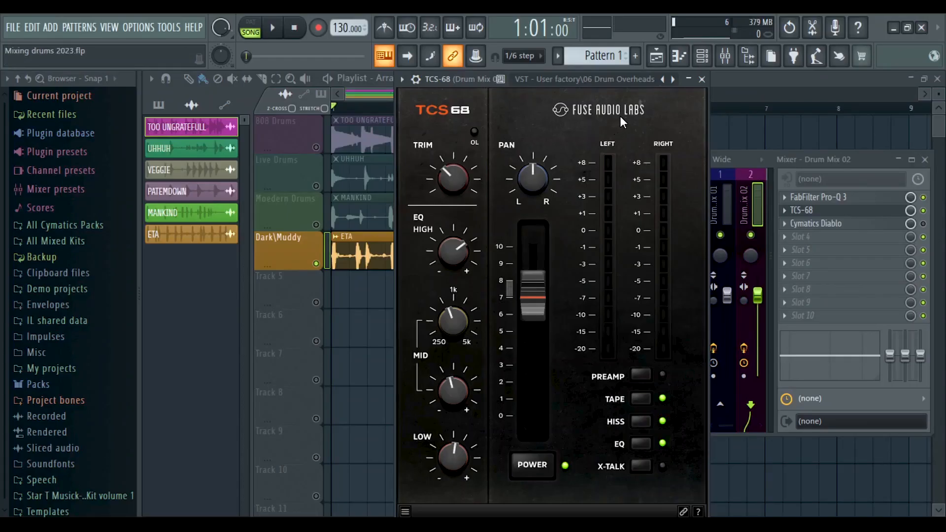
# Listen to Dark\Muddy through TCS-68 with the 06 Drum Overheads preset on Drum Mix 02, stopping and restarting playback.
pyautogui.press('space')
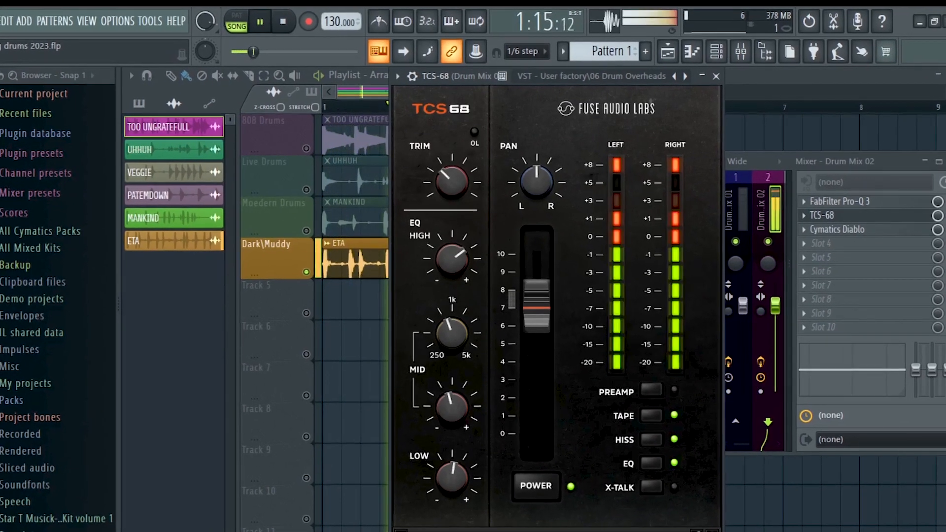
pyautogui.press('space')
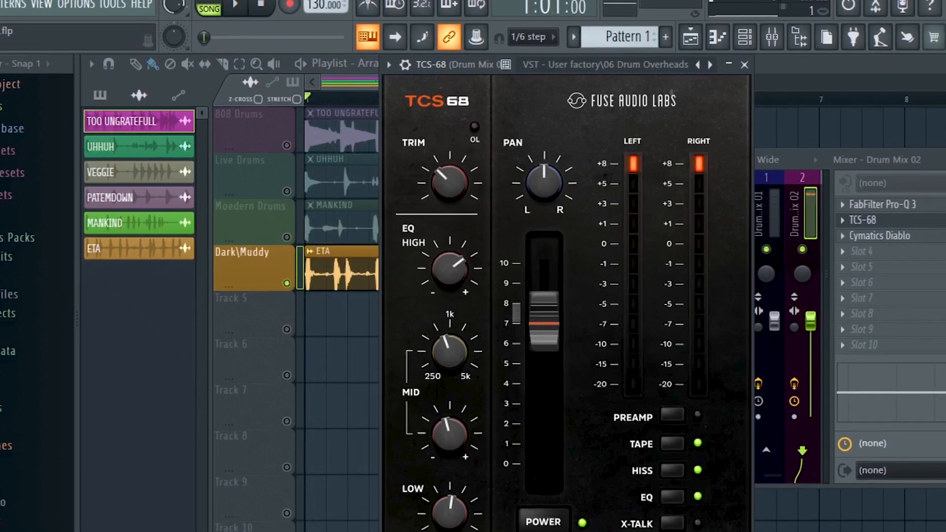
pyautogui.press('space')
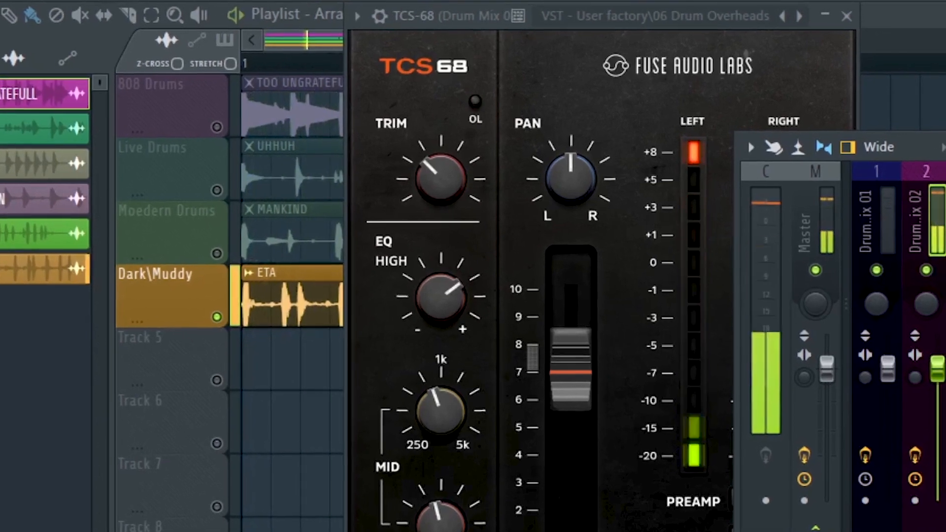
pyautogui.press('space')
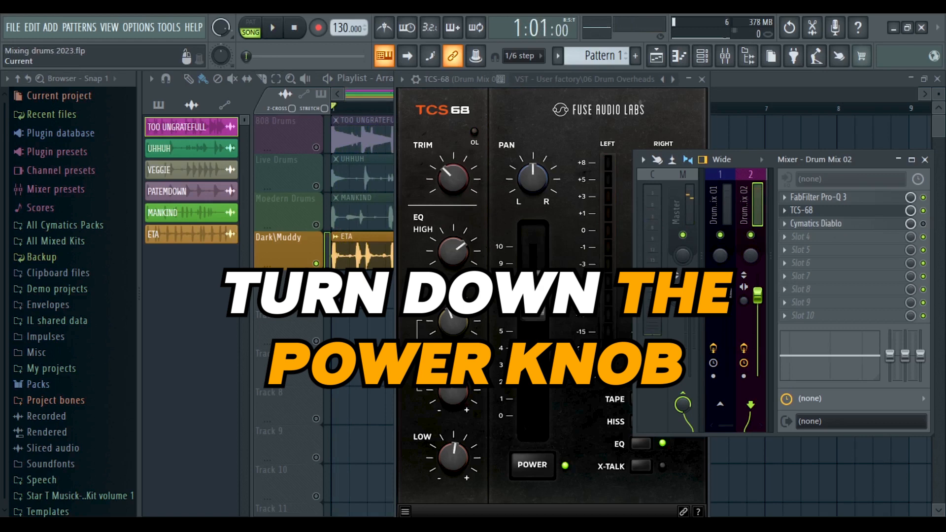
pyautogui.press('space')
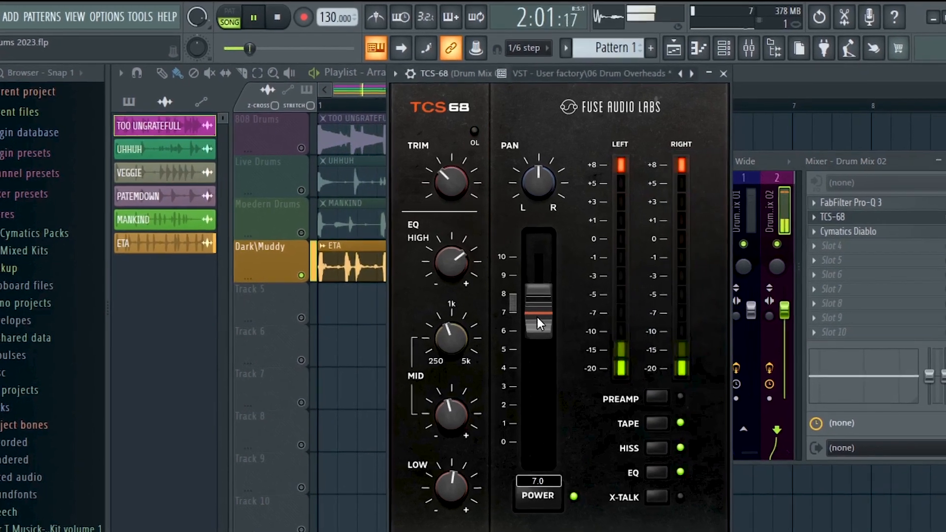
# Set the TCS-68 level fader to 6.0 and adjust its high EQ gain after checking the mid-channel high cut in Pro-Q 3.
pyautogui.moveTo(537, 318); pyautogui.dragTo(558, 393)
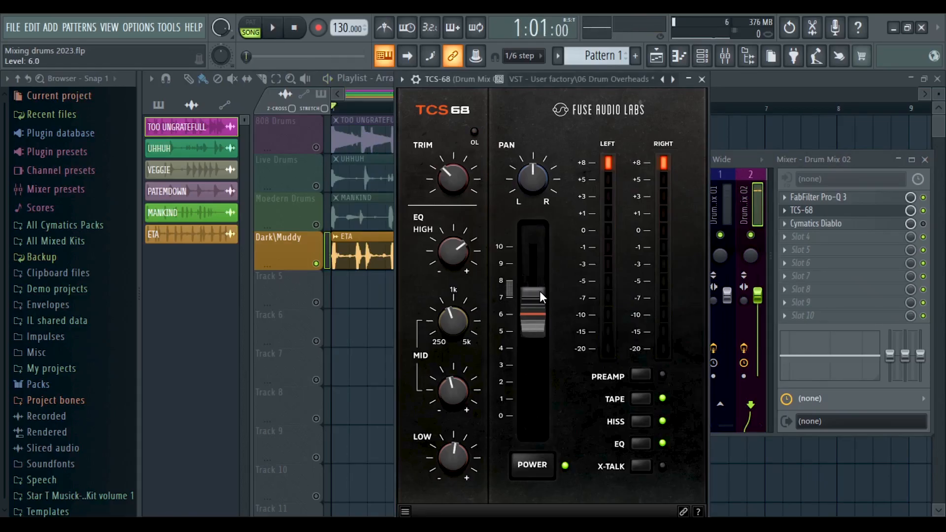
pyautogui.click(876, 198)
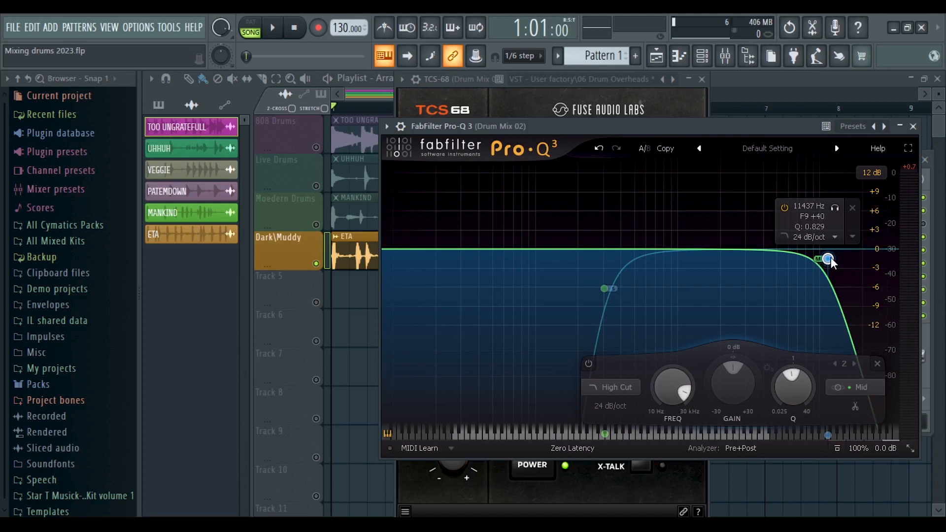
pyautogui.click(513, 104)
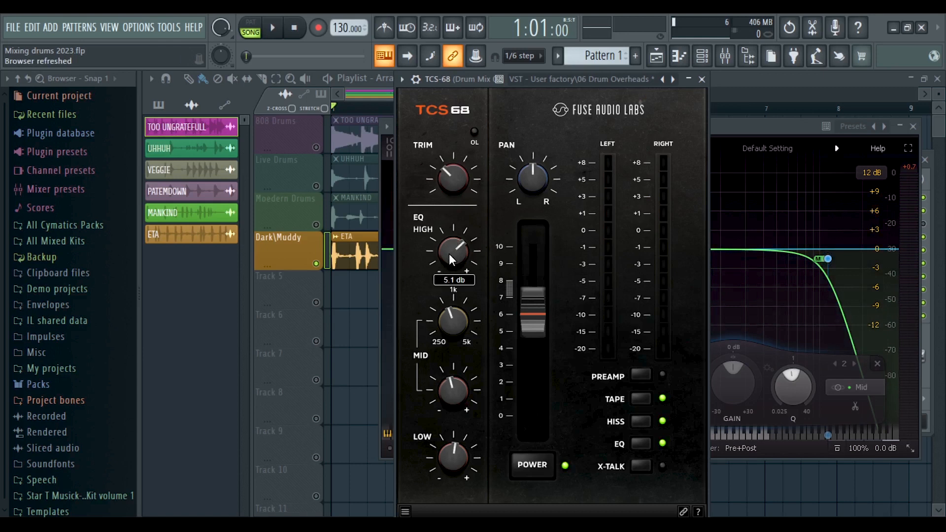
pyautogui.moveTo(455, 254); pyautogui.dragTo(451, 255)
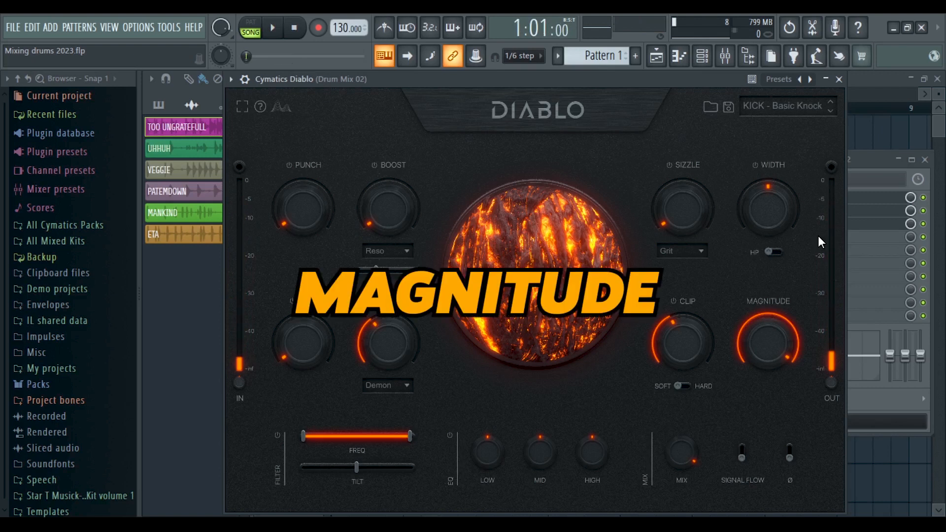
# Lower Diablo's Magnitude to about halfway, switch the Heat mode to Pyro, and audition the Dark\Muddy loop.
pyautogui.moveTo(773, 349)
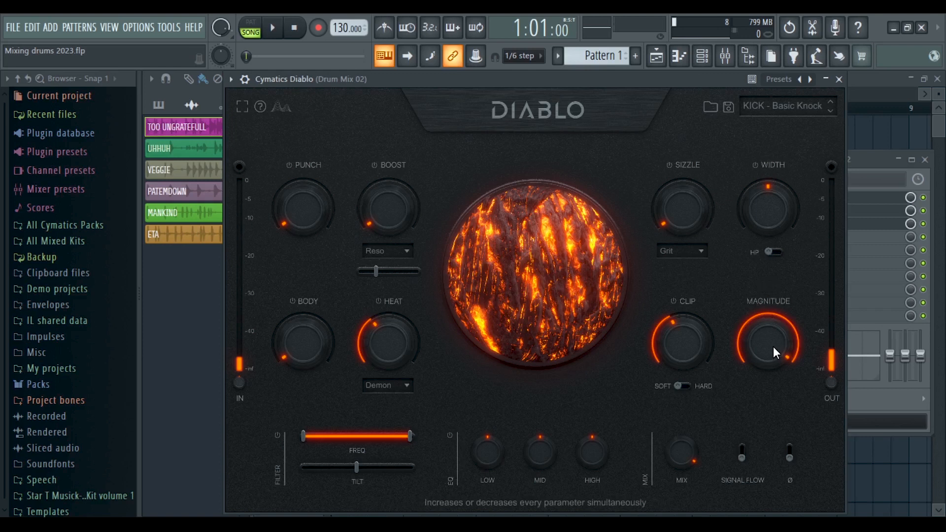
pyautogui.moveTo(773, 347)
pyautogui.mouseDown()
pyautogui.moveTo(768, 318)
pyautogui.moveTo(781, 353)
pyautogui.mouseUp()
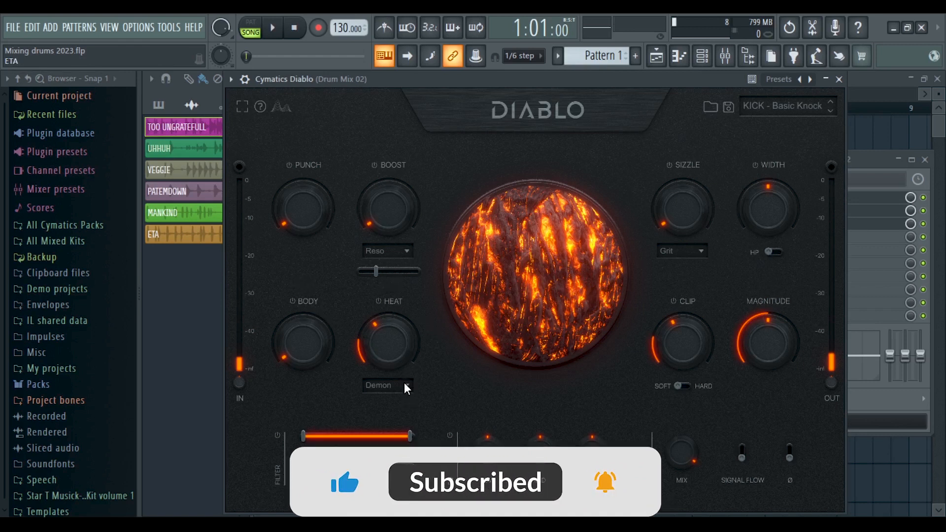
pyautogui.click(402, 415)
pyautogui.click(273, 27)
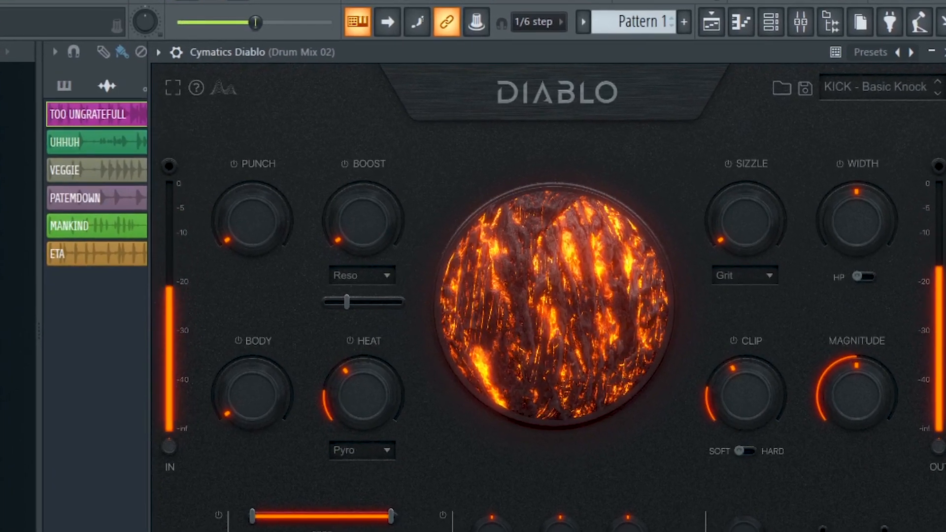
pyautogui.click(295, 28)
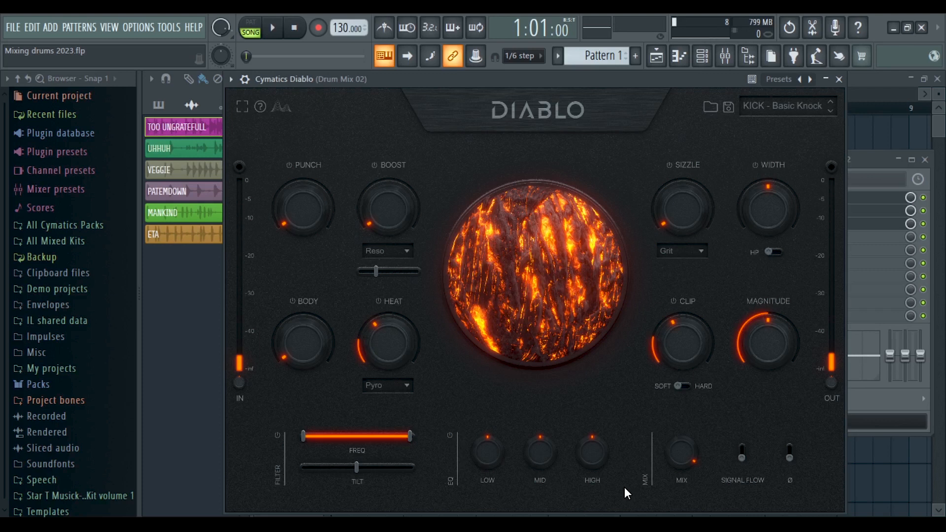
# Boost Diablo's low, mid and high EQ bands slightly, with high at 3 dB, and raise its Mix from 0 during playback.
pyautogui.moveTo(588, 461); pyautogui.dragTo(487, 460)
pyautogui.click(280, 28)
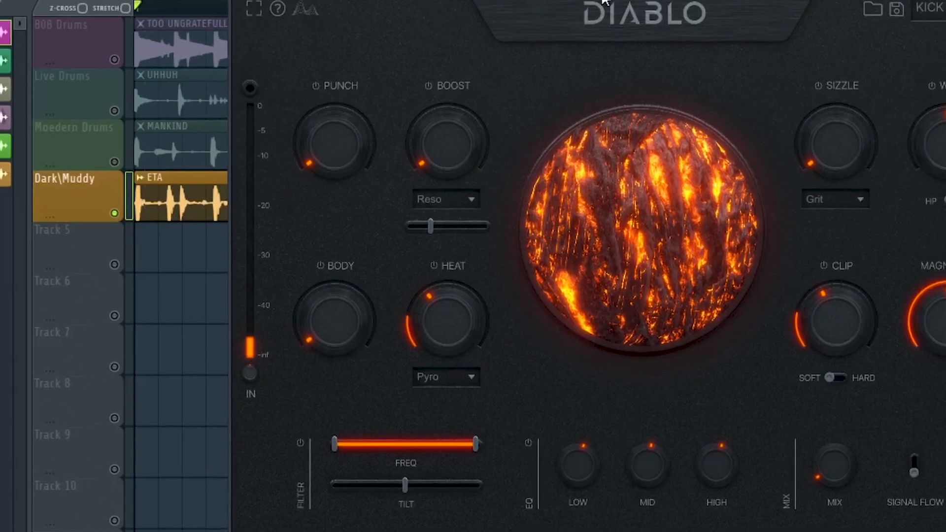
pyautogui.press('space')
pyautogui.moveTo(851, 469)
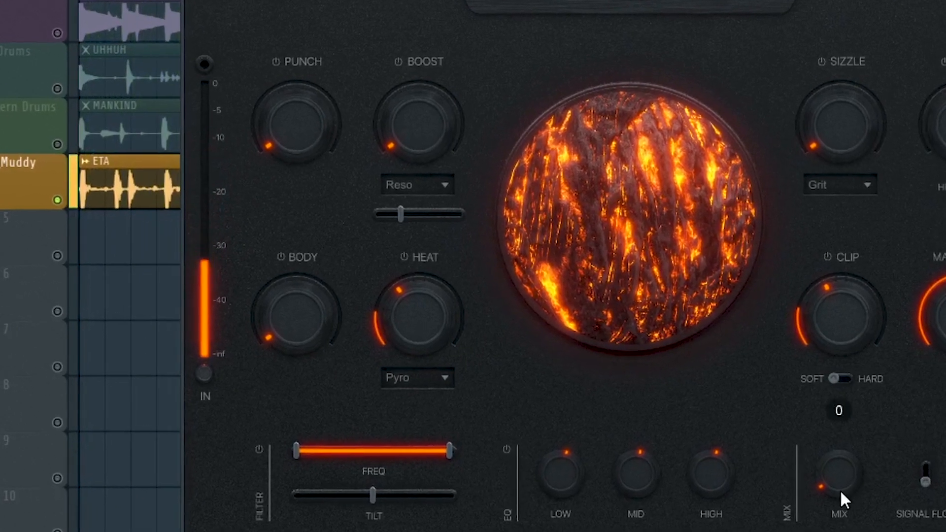
pyautogui.moveTo(840, 490)
pyautogui.mouseDown()
pyautogui.moveTo(850, 502)
pyautogui.moveTo(865, 442)
pyautogui.moveTo(849, 489)
pyautogui.mouseUp()
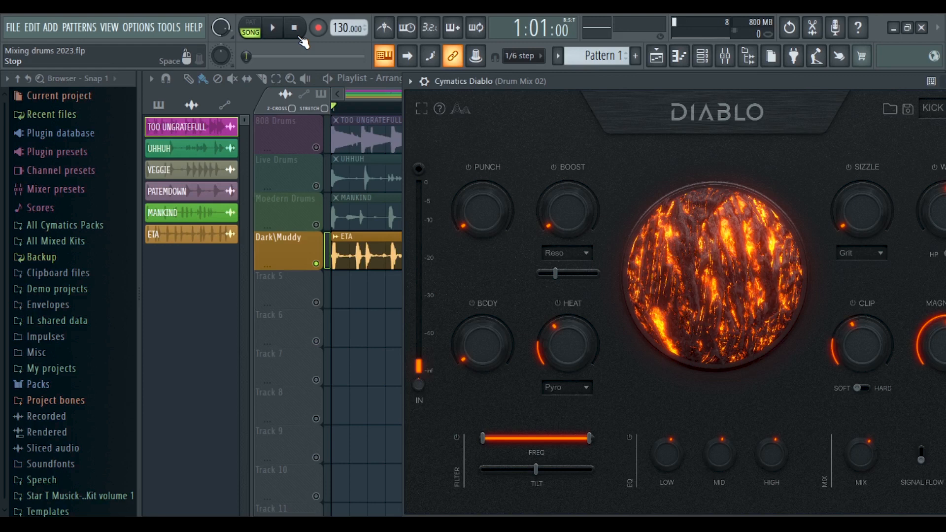
pyautogui.press('space')
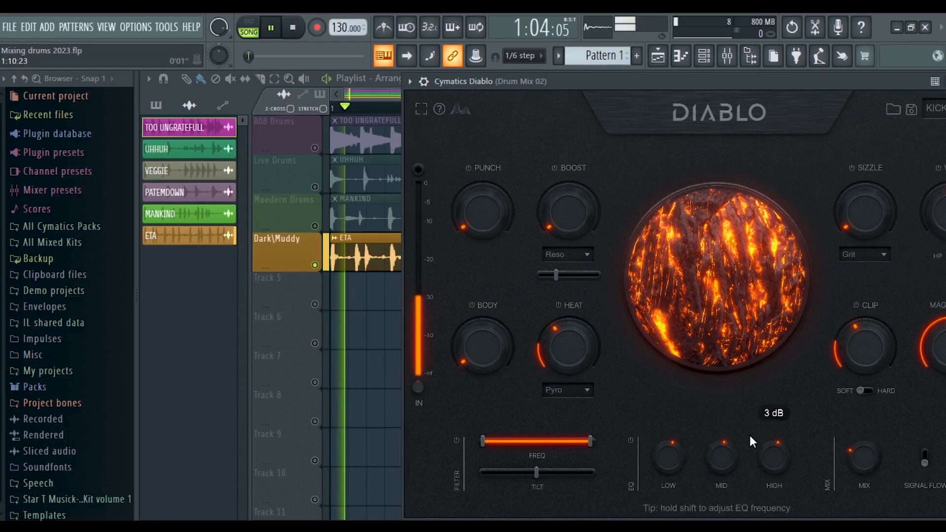
pyautogui.moveTo(861, 456)
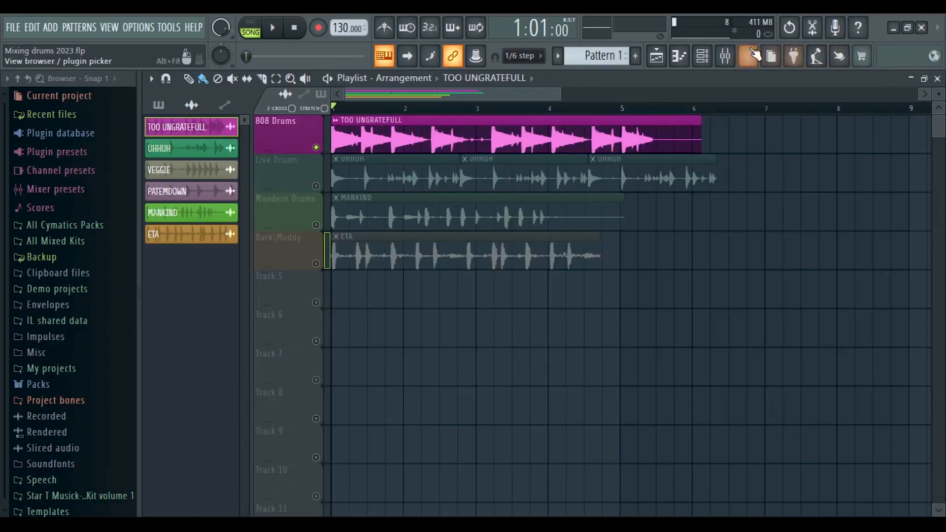
# Compare the TOO UNGRATEFULL loop on 808 Drums with the Drum Mix 02 effects enabled and with all three bypassed.
pyautogui.press('space')
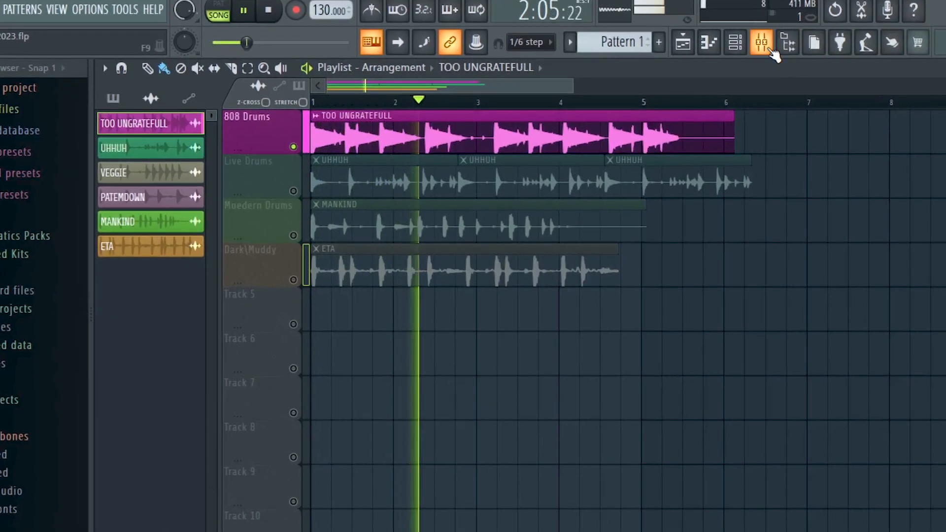
pyautogui.click(782, 45)
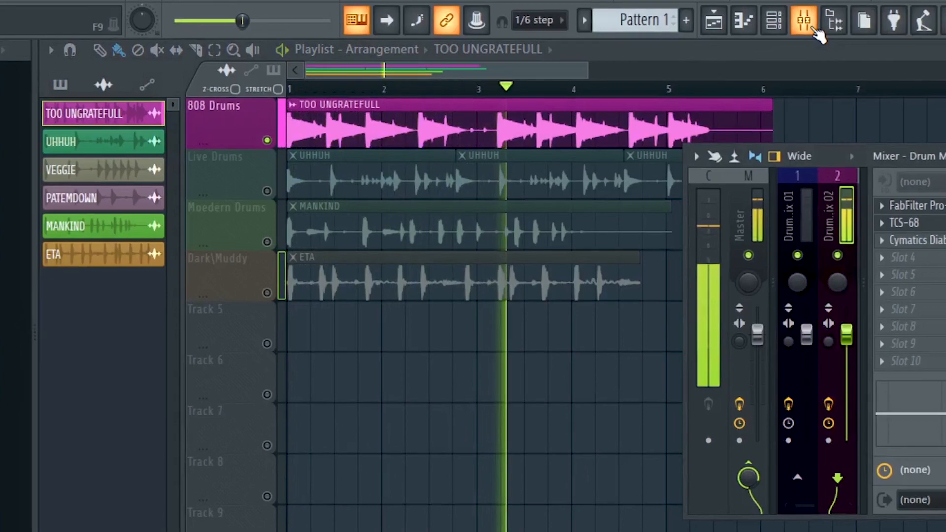
pyautogui.press('space')
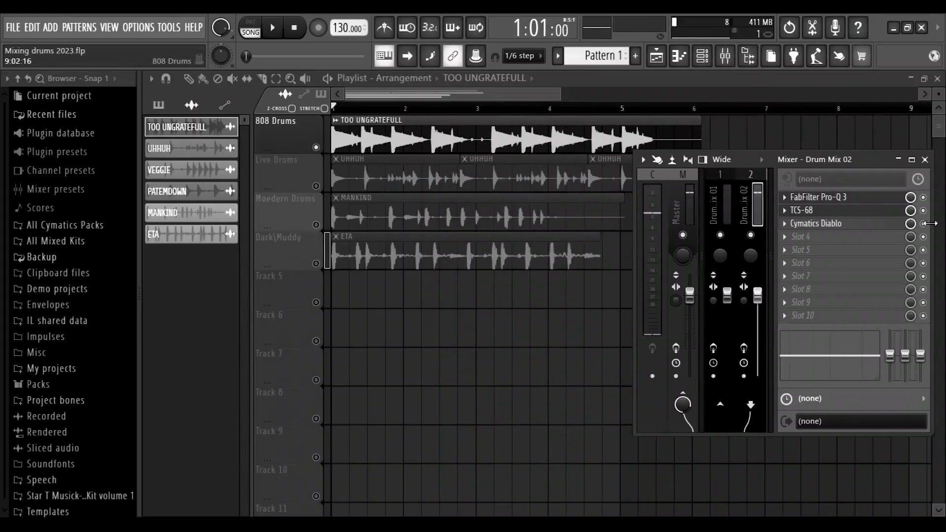
pyautogui.press('space')
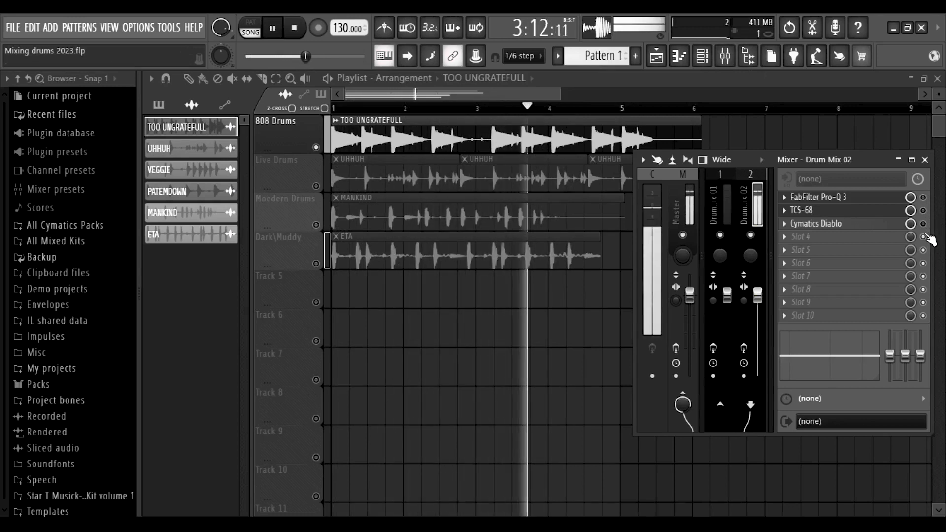
pyautogui.press('space')
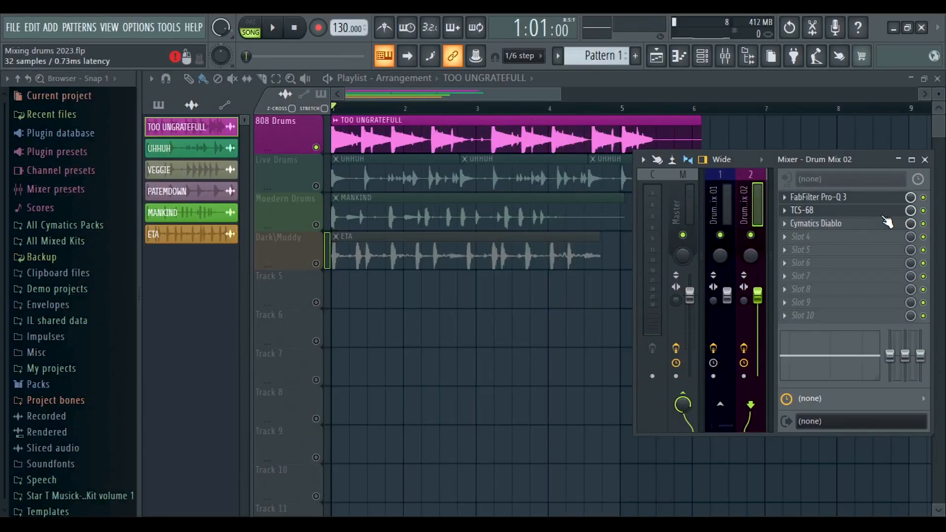